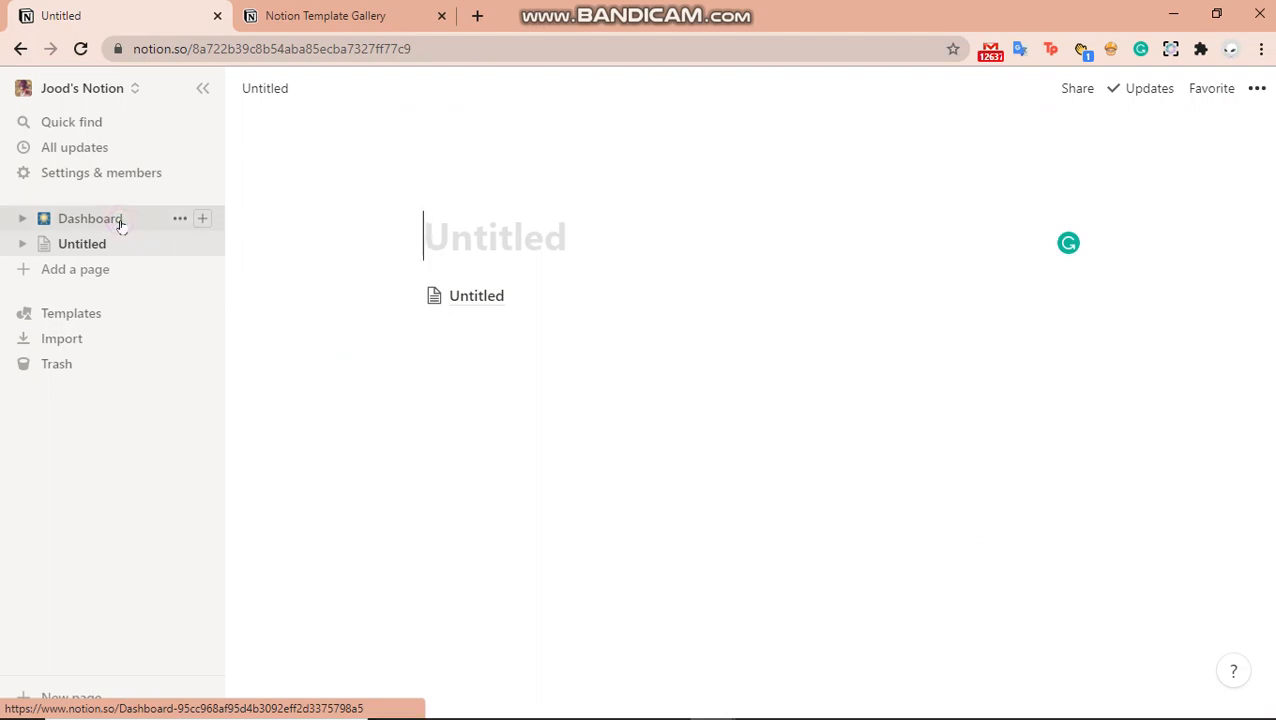
# Switch back and forth between the Dashboard and Untitled pages to compare them
pyautogui.click(119, 224)
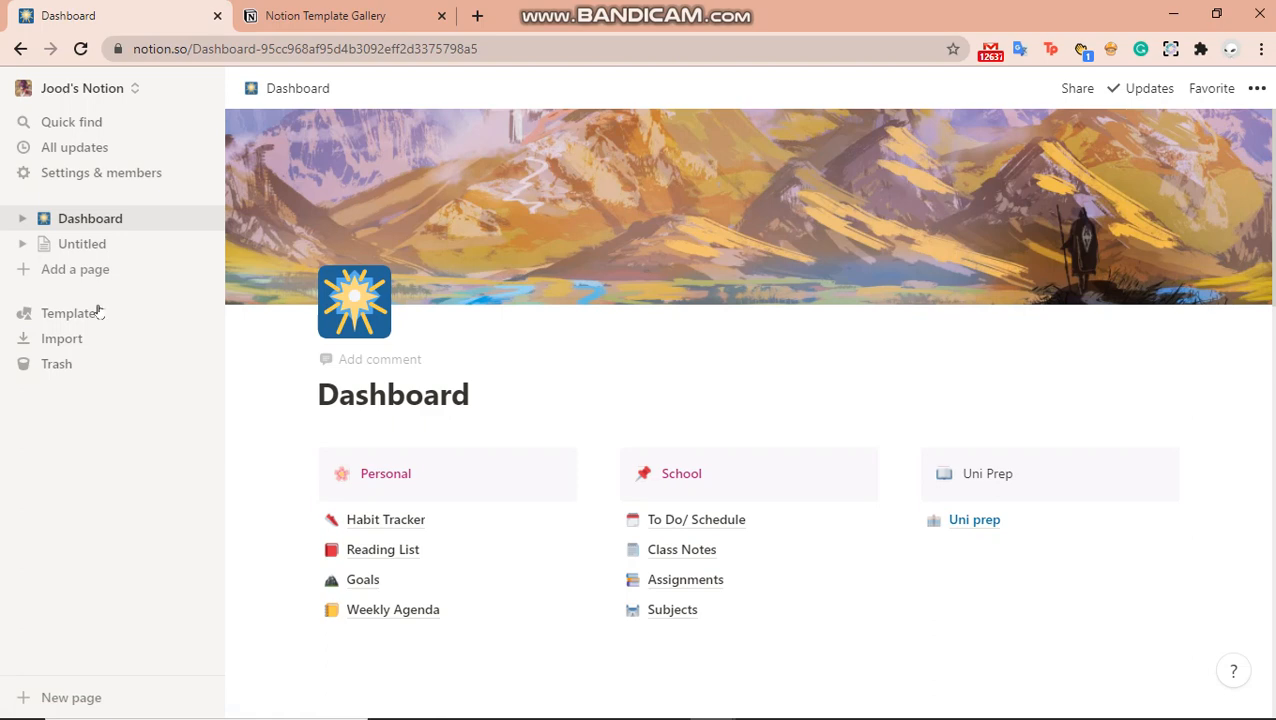
pyautogui.click(62, 246)
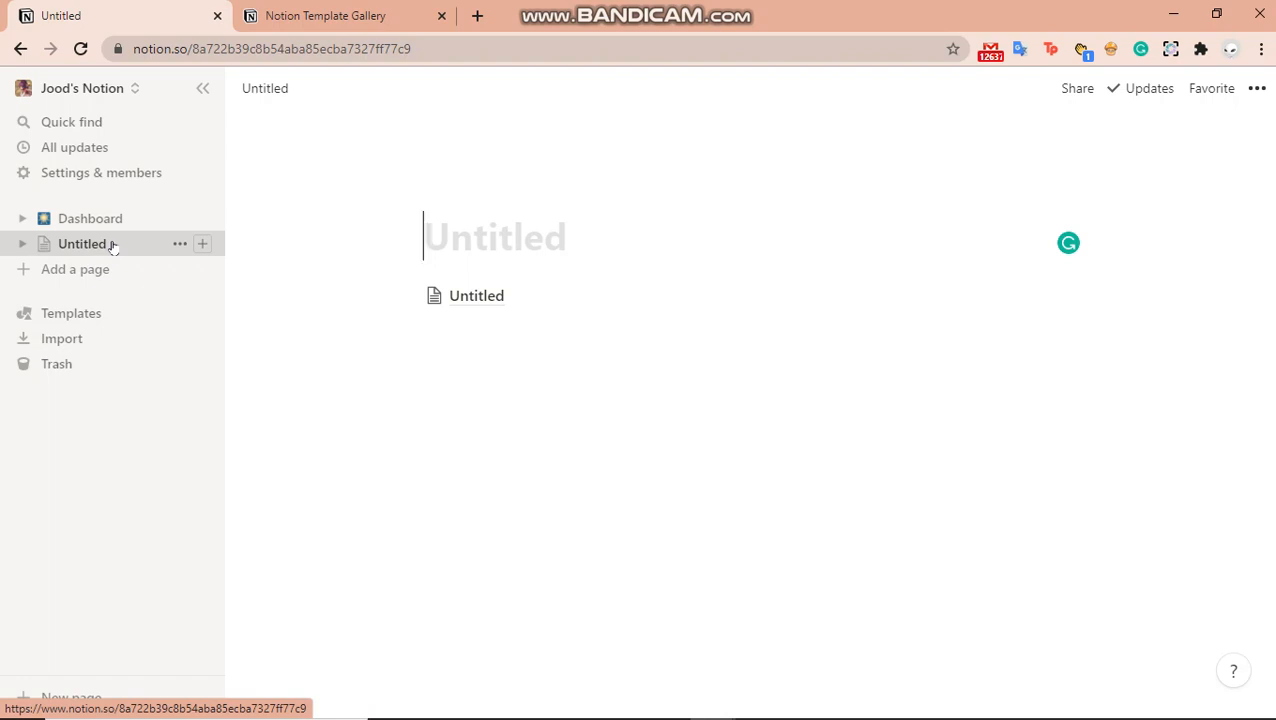
pyautogui.click(92, 222)
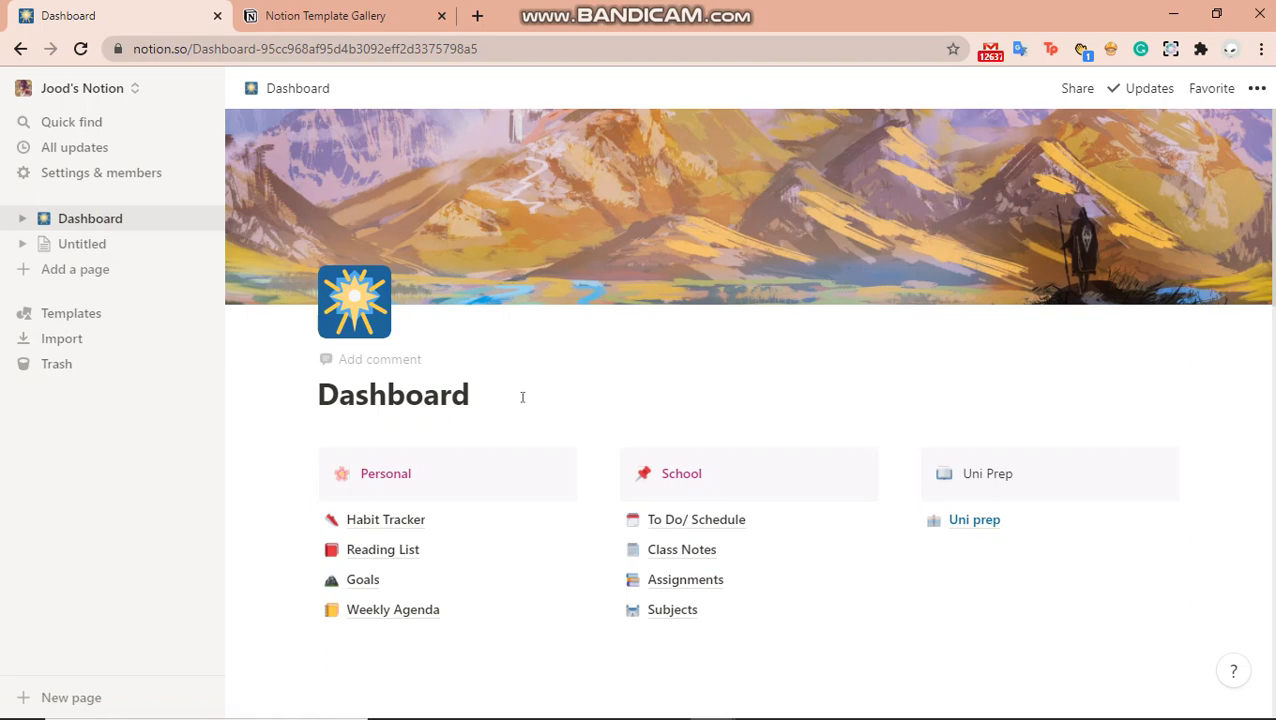
pyautogui.click(66, 245)
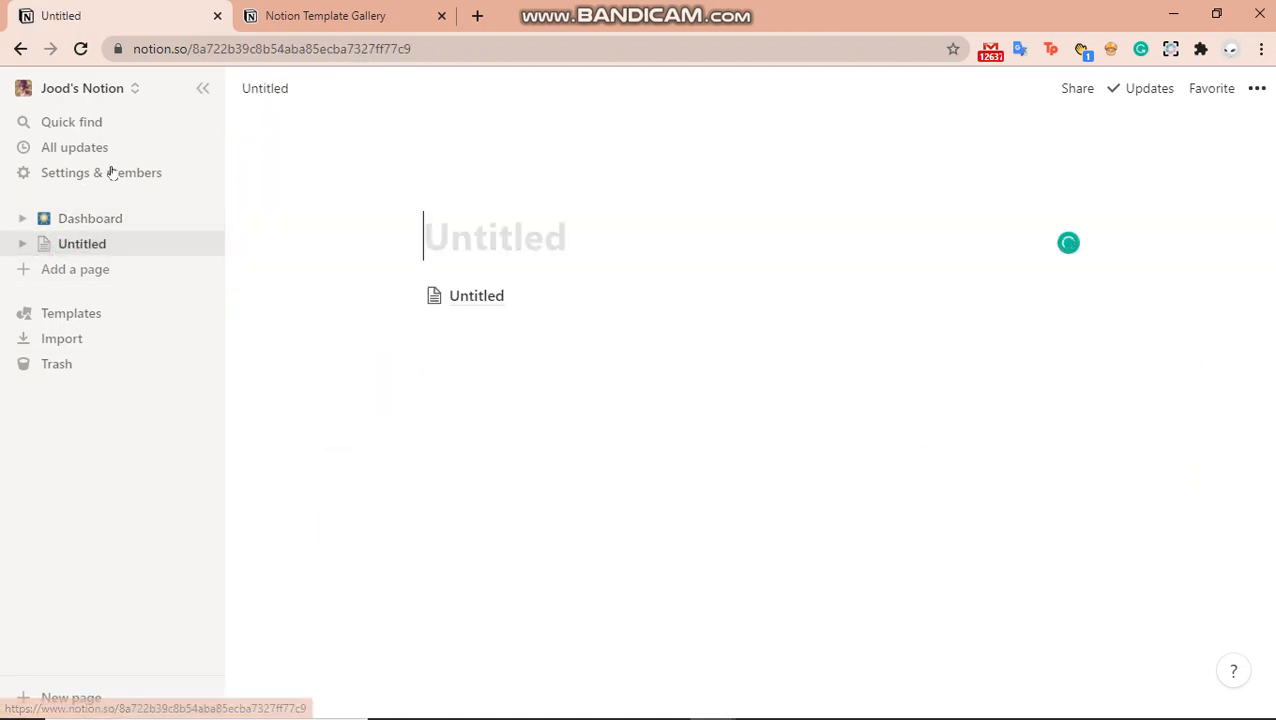
# Peek at Dashboard's subpages in the sidebar, then create a new blank page
pyautogui.click(24, 220)
pyautogui.click(23, 219)
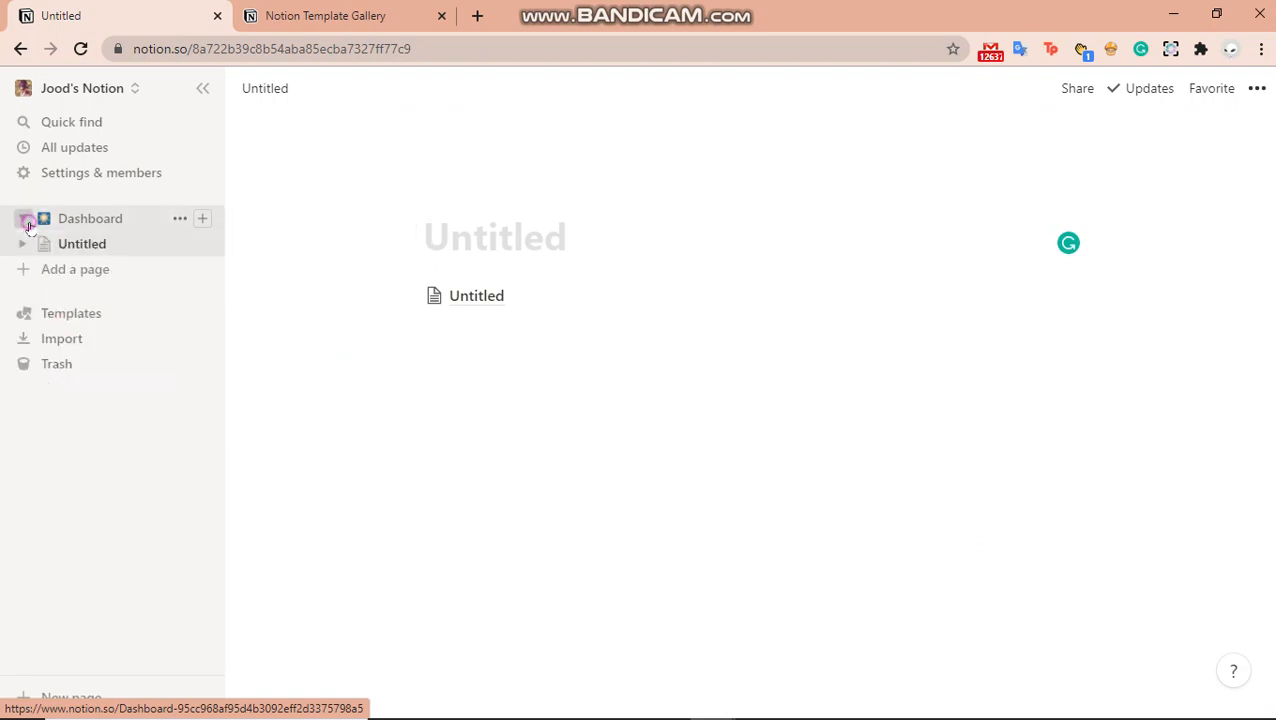
pyautogui.click(60, 222)
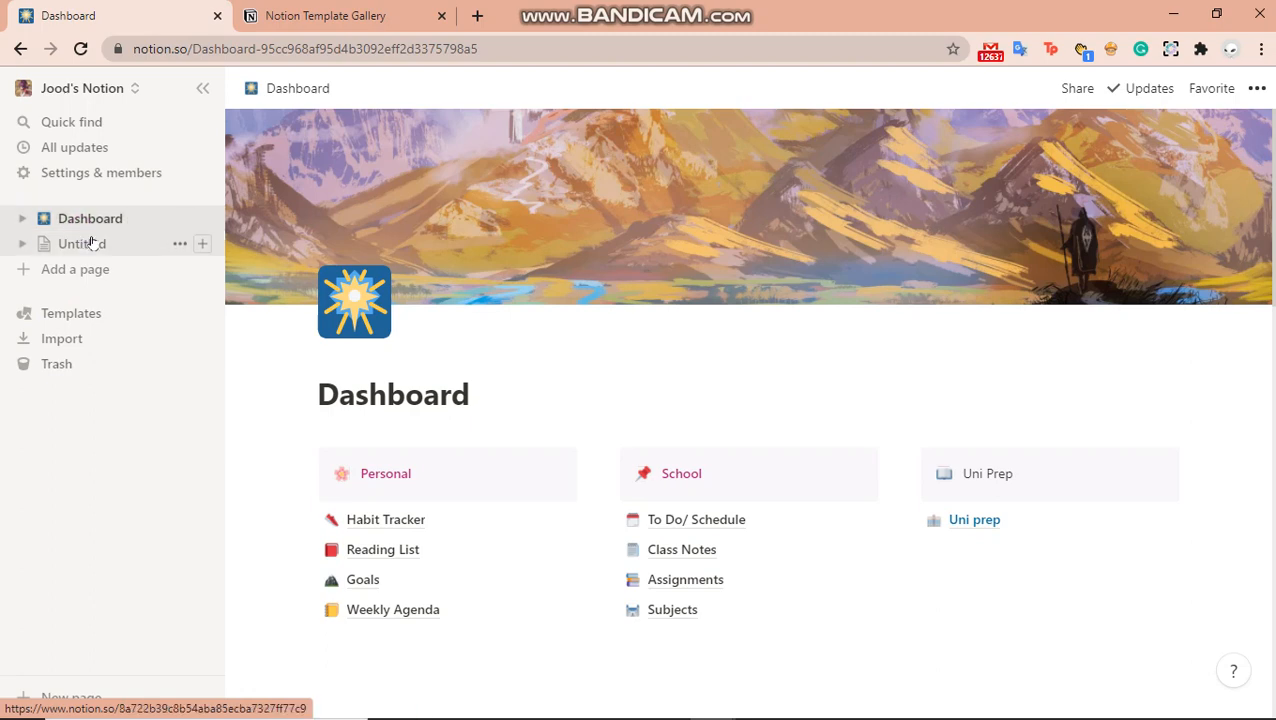
pyautogui.click(92, 245)
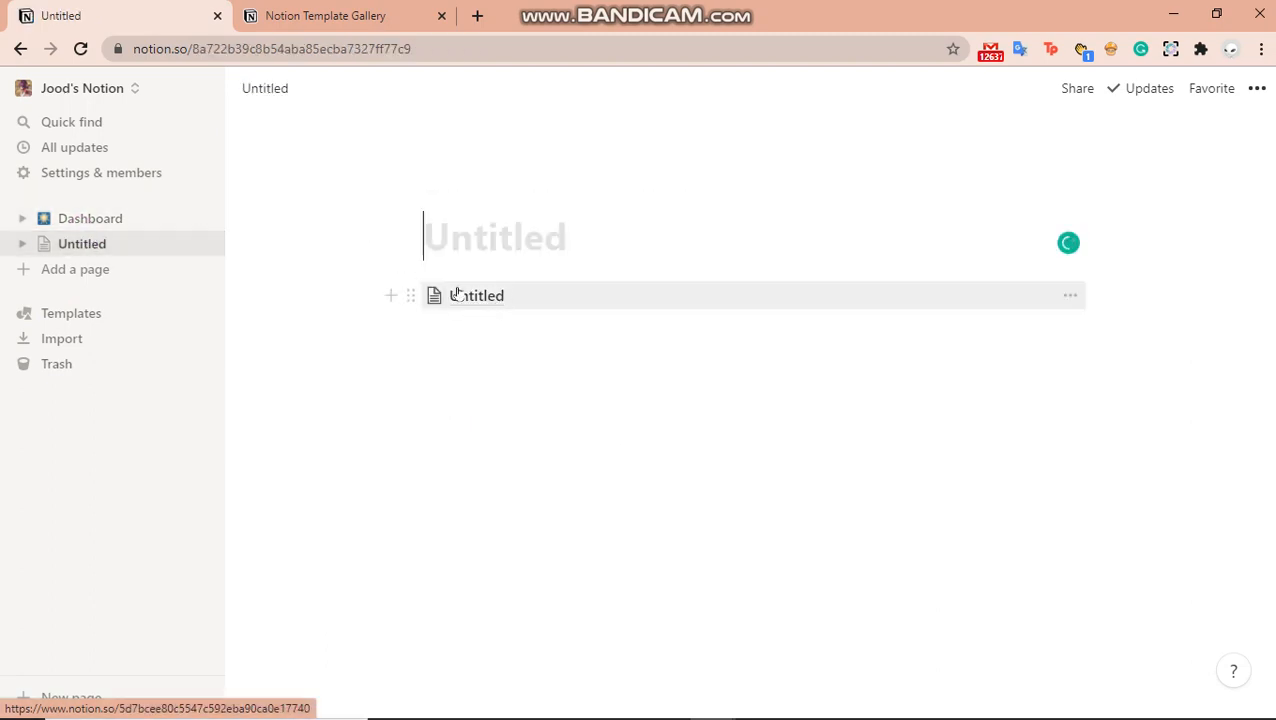
pyautogui.click(125, 276)
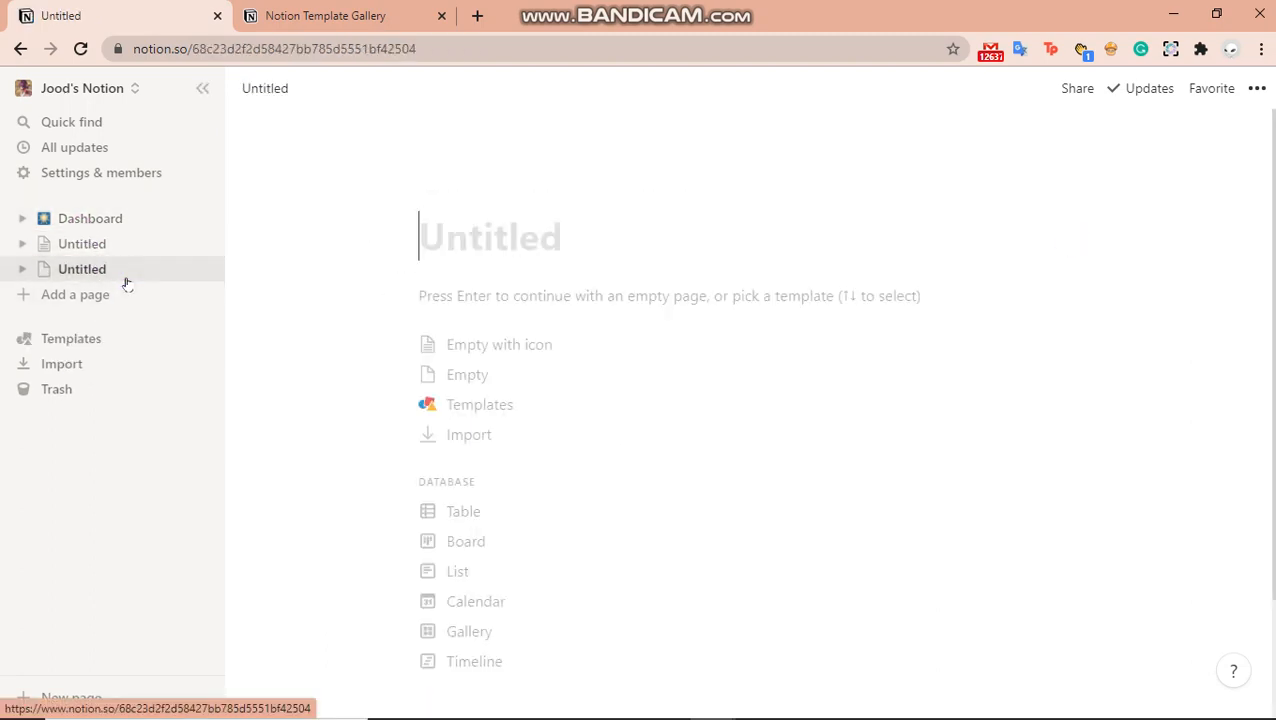
# Browse the Design and Education template categories, then open the online gallery at notion.so/templates
pyautogui.click(556, 418)
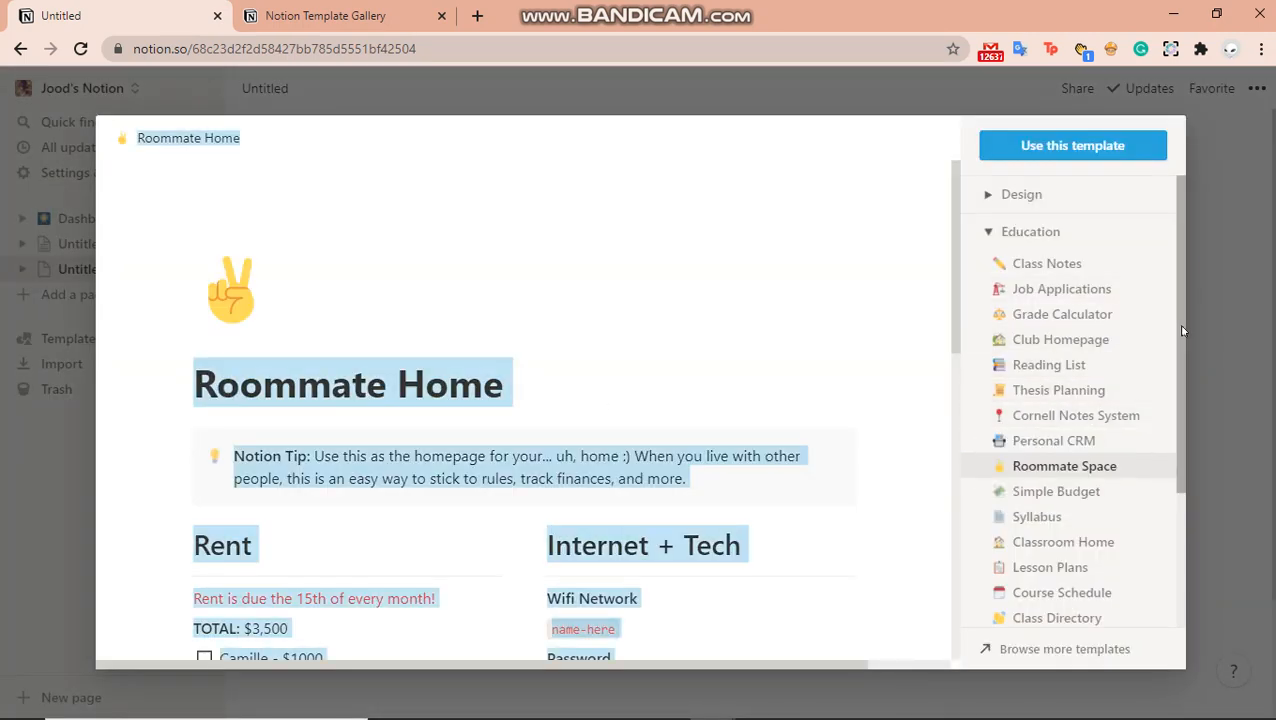
pyautogui.moveTo(1182, 330)
pyautogui.mouseDown()
pyautogui.moveTo(1182, 500)
pyautogui.moveTo(1182, 328)
pyautogui.mouseUp()
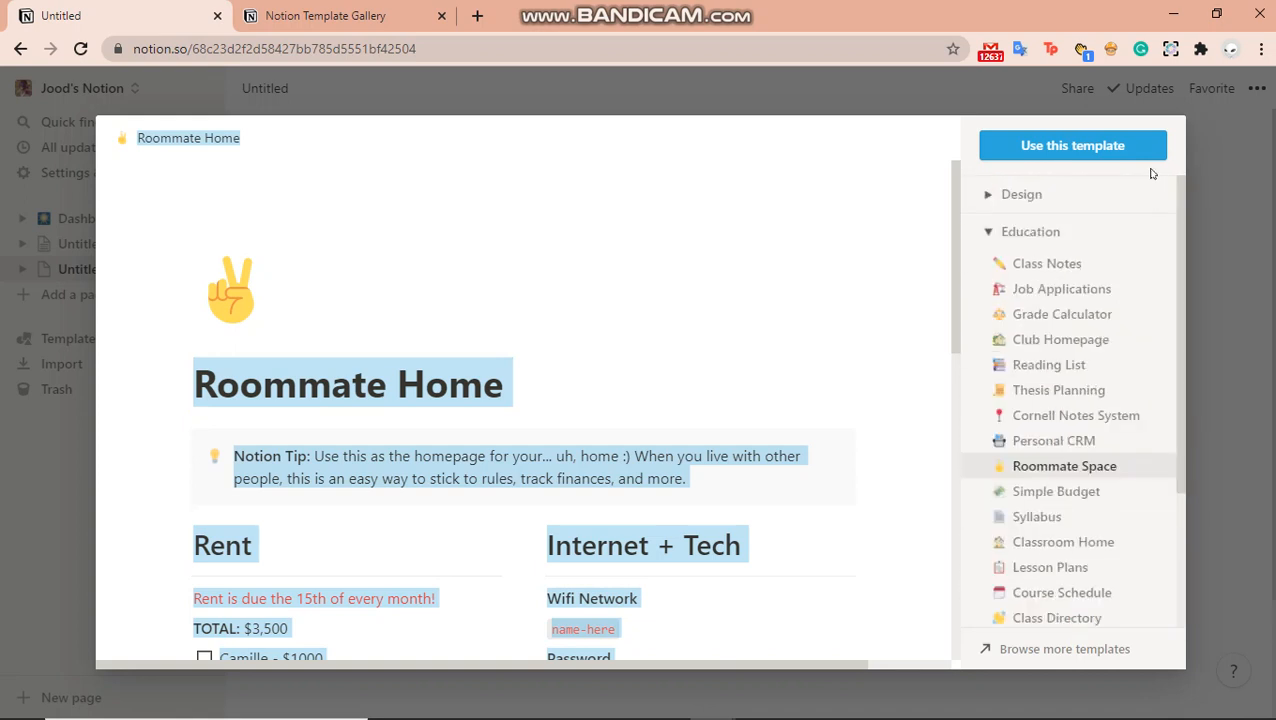
pyautogui.click(1095, 190)
pyautogui.click(1017, 182)
pyautogui.click(1017, 188)
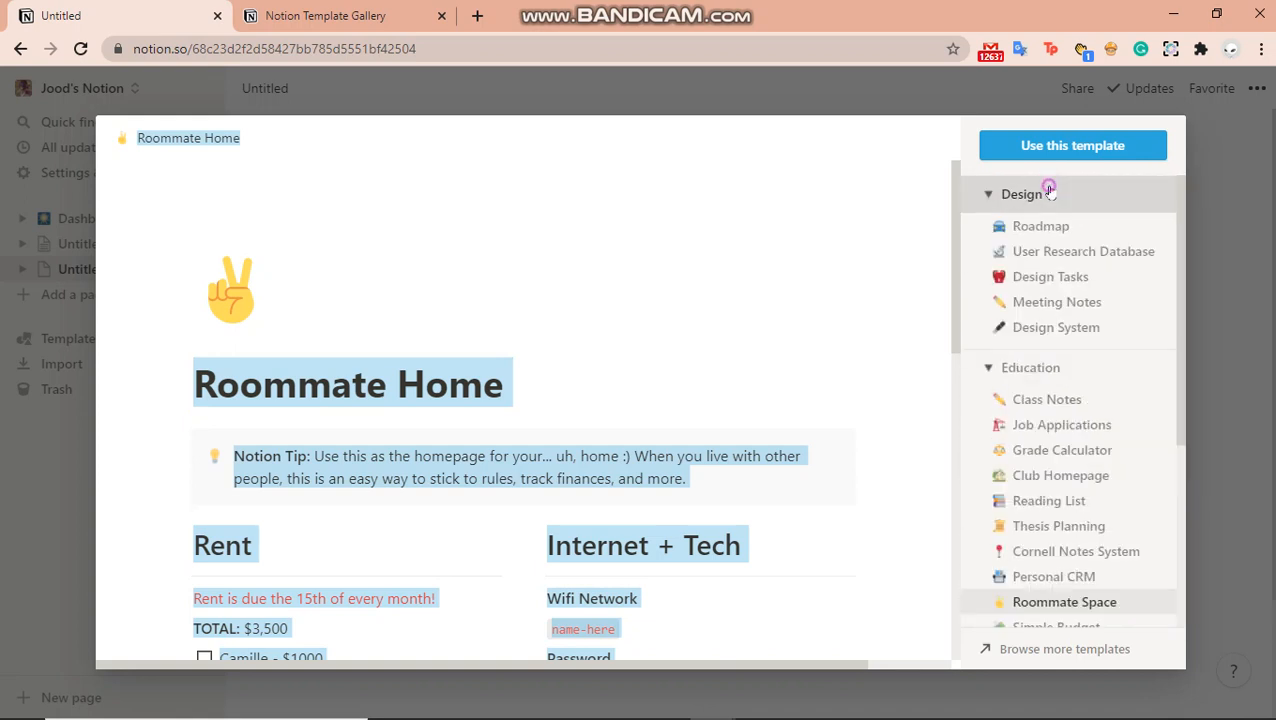
pyautogui.click(1020, 195)
pyautogui.click(1022, 230)
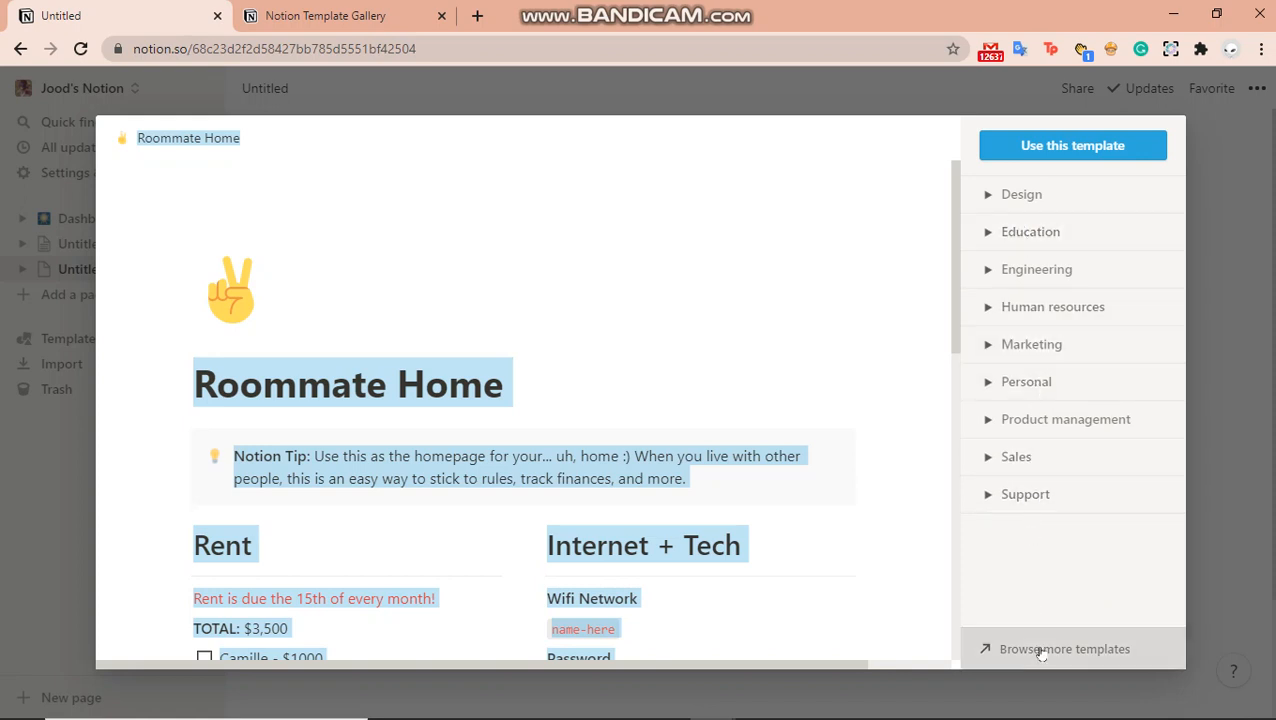
pyautogui.click(1010, 651)
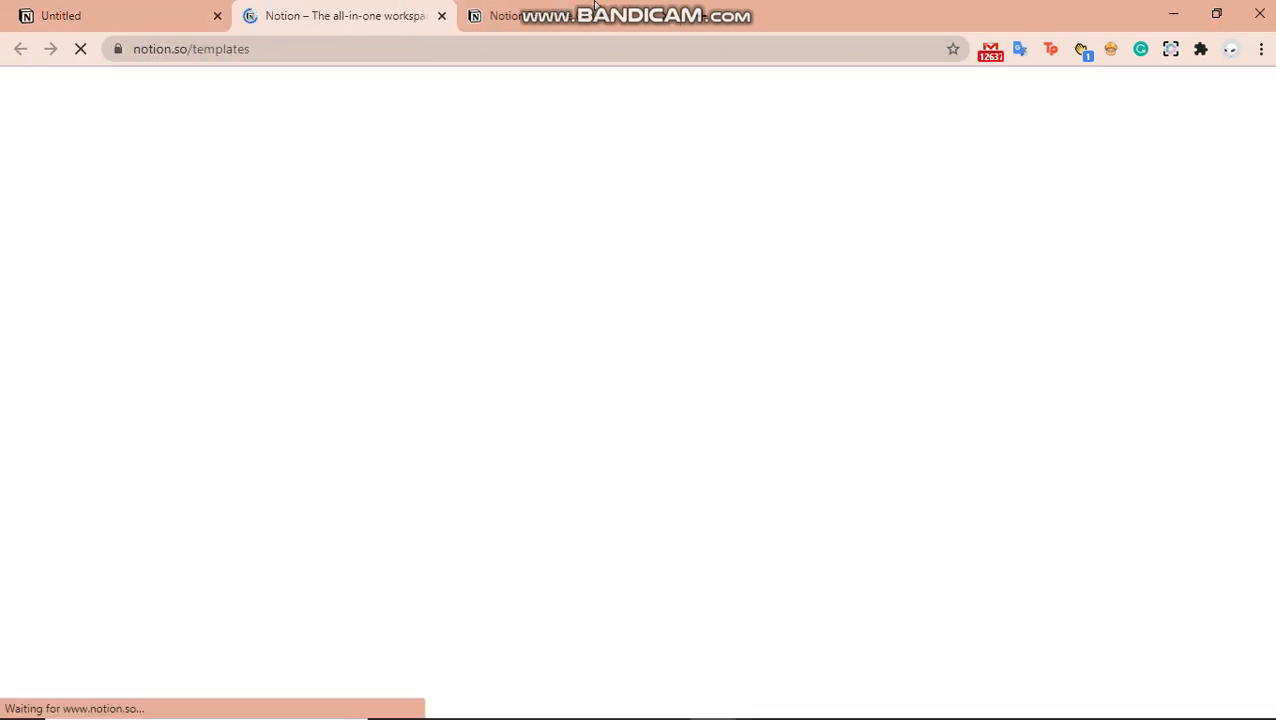
# Preview the 2021 Dashboard template in the gallery, then return to the new Untitled page
pyautogui.click(596, 8)
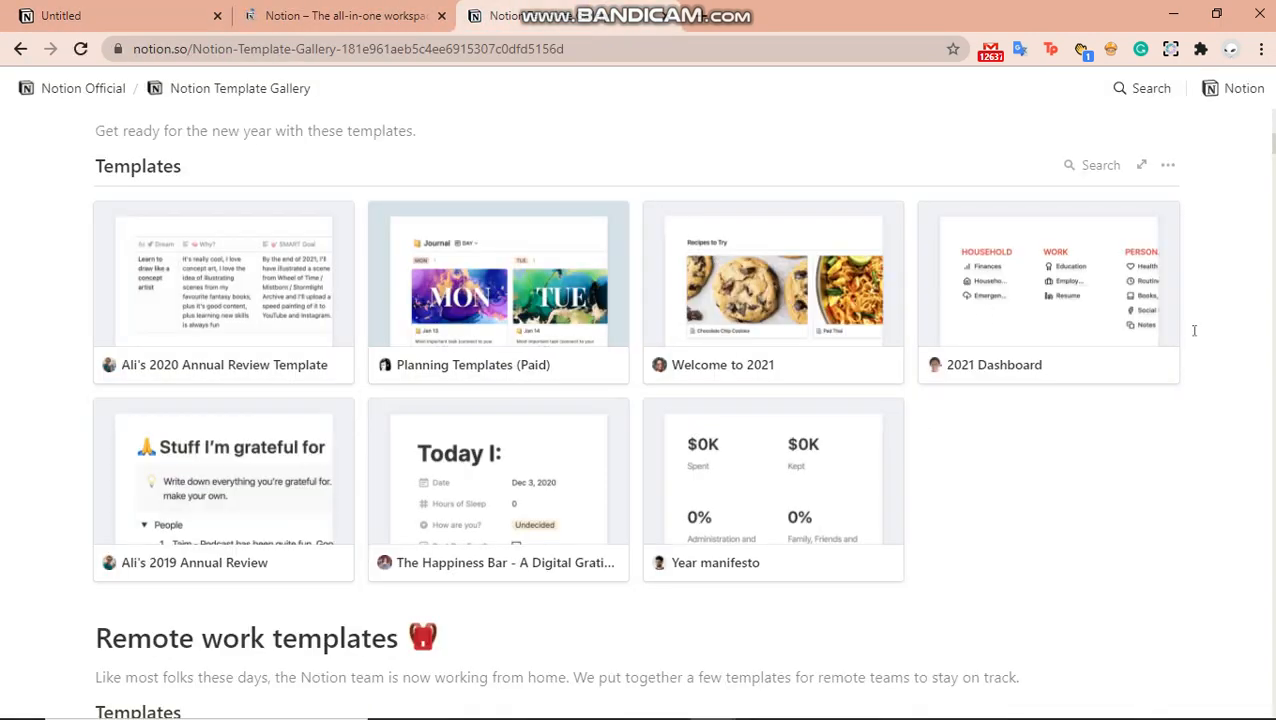
pyautogui.click(1017, 341)
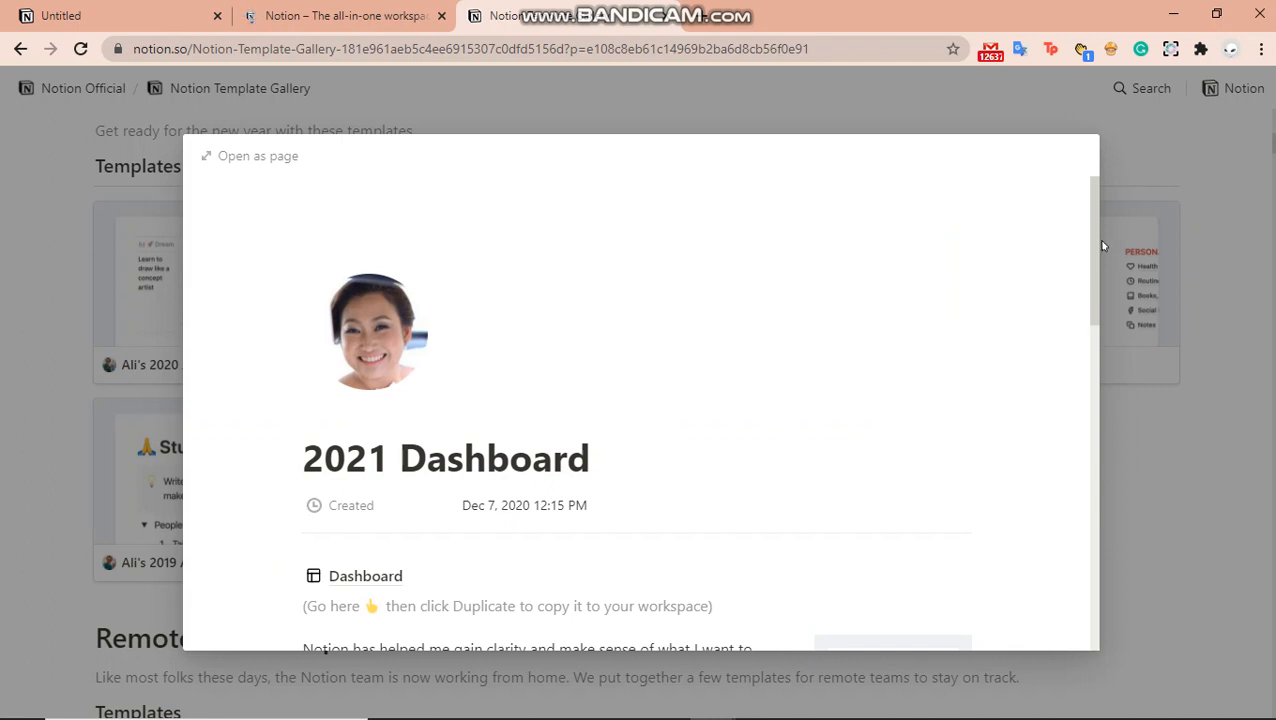
pyautogui.moveTo(1094, 236); pyautogui.dragTo(1060, 512)
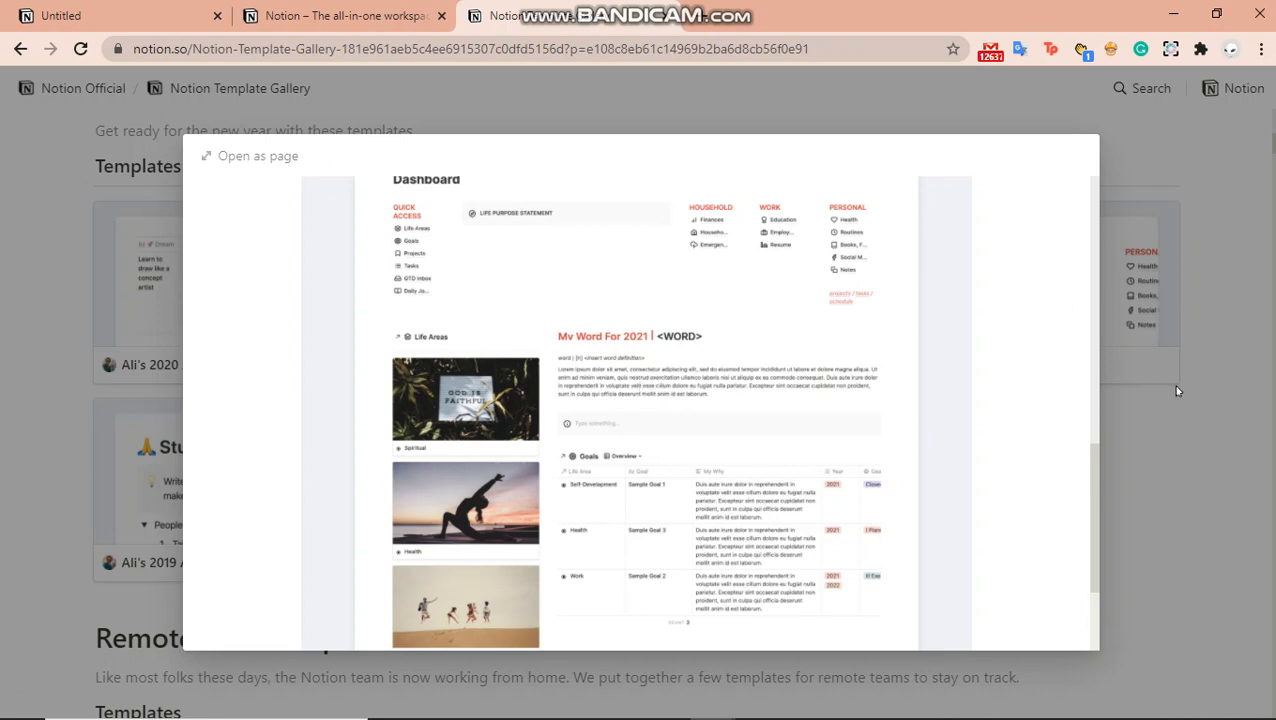
pyautogui.click(1170, 434)
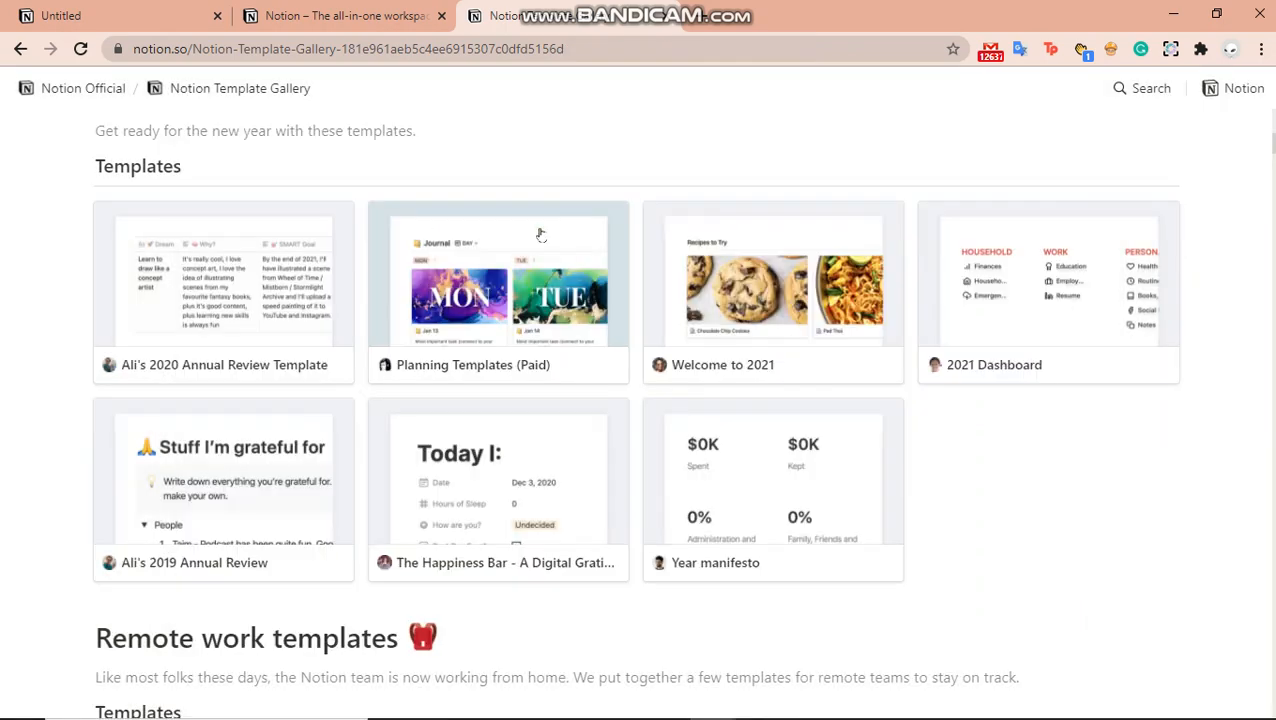
pyautogui.click(297, 8)
pyautogui.click(100, 10)
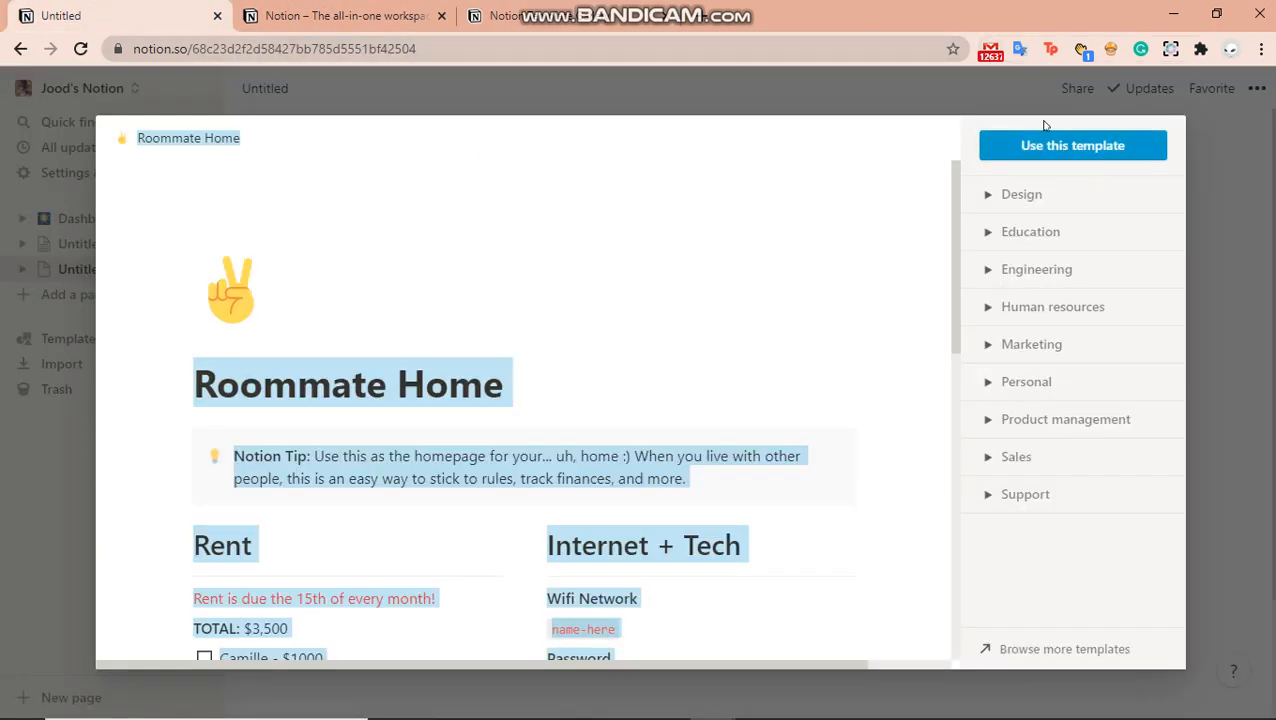
# Close the template preview, give the page a clock icon, and title it 'Dashboard'
pyautogui.click(978, 108)
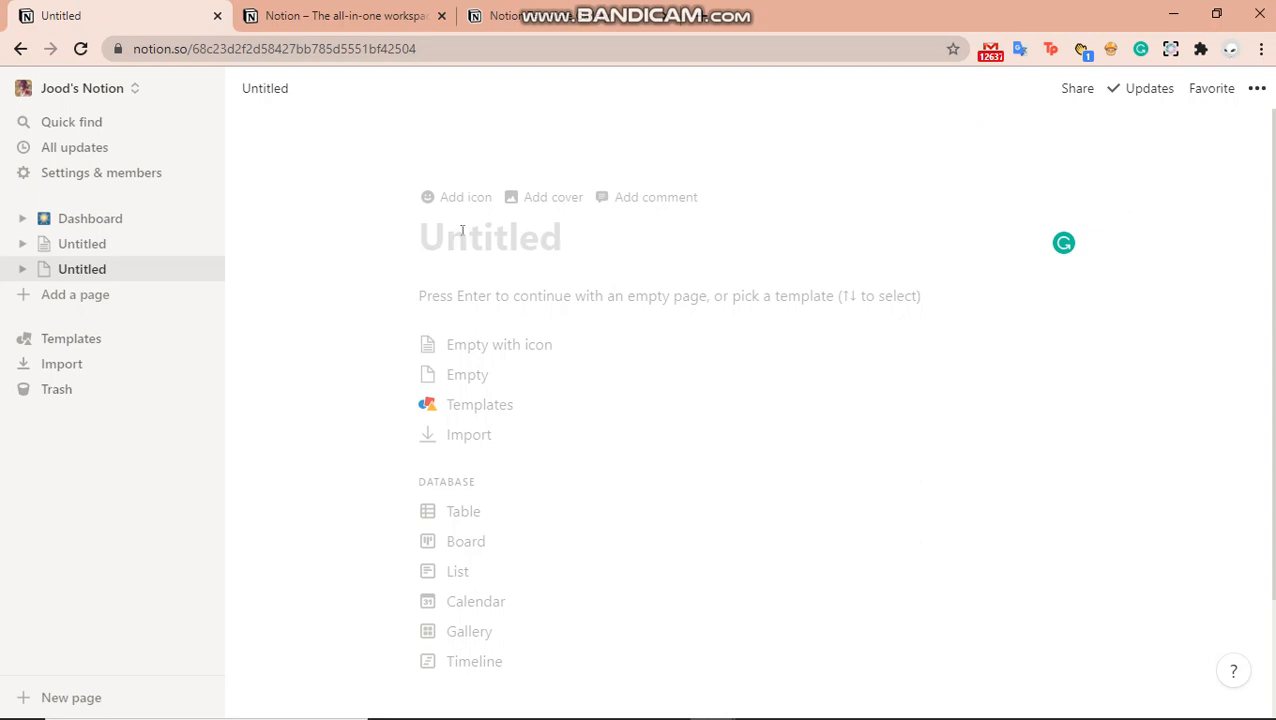
pyautogui.click(449, 203)
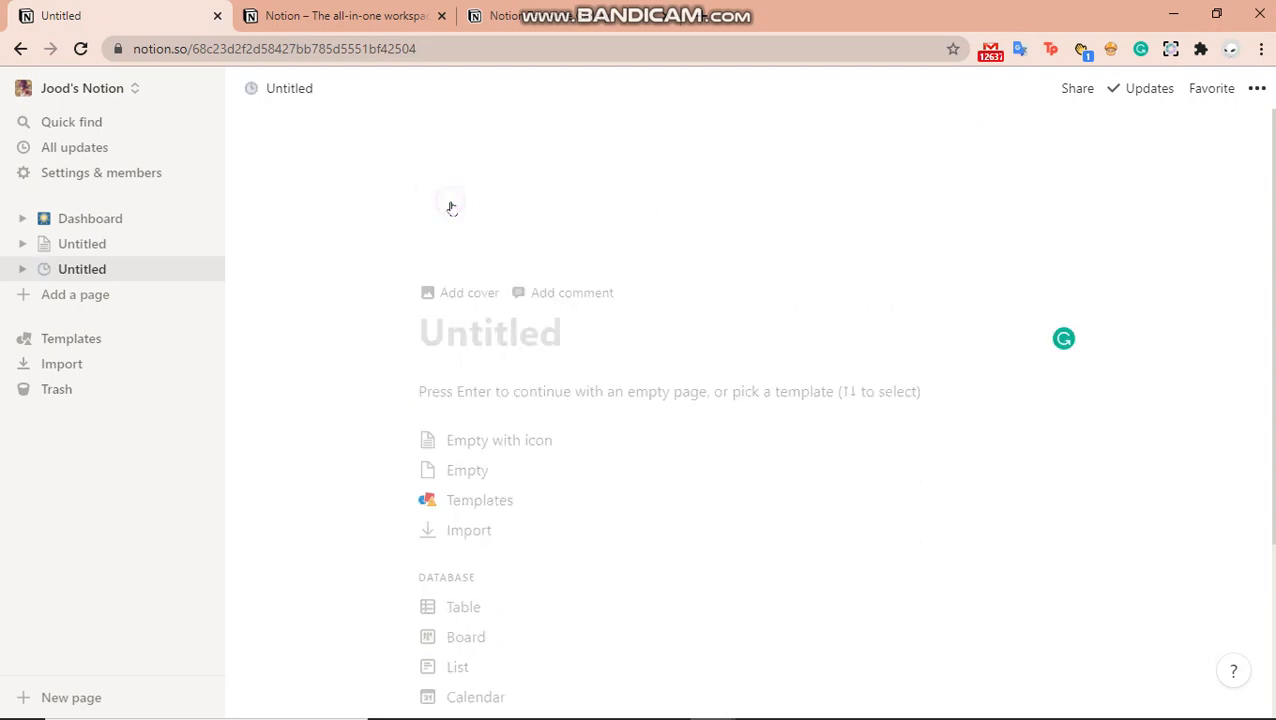
pyautogui.click(470, 330)
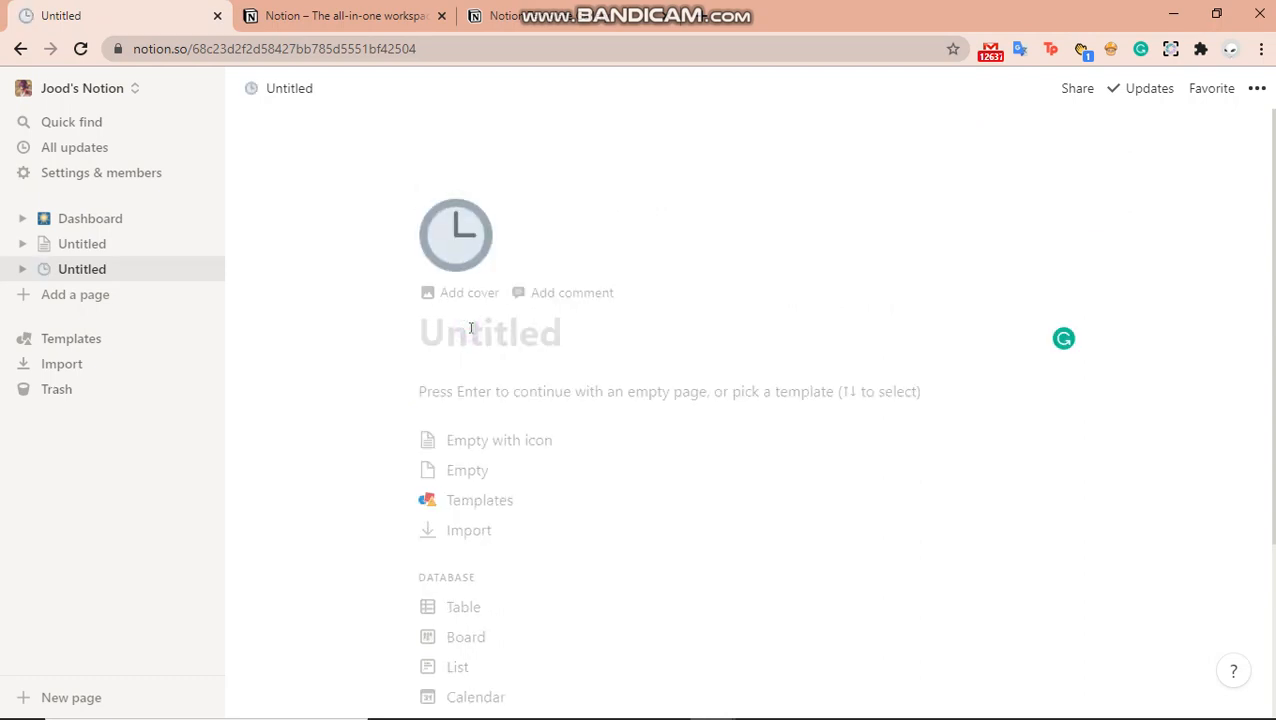
pyautogui.write('Dashb')
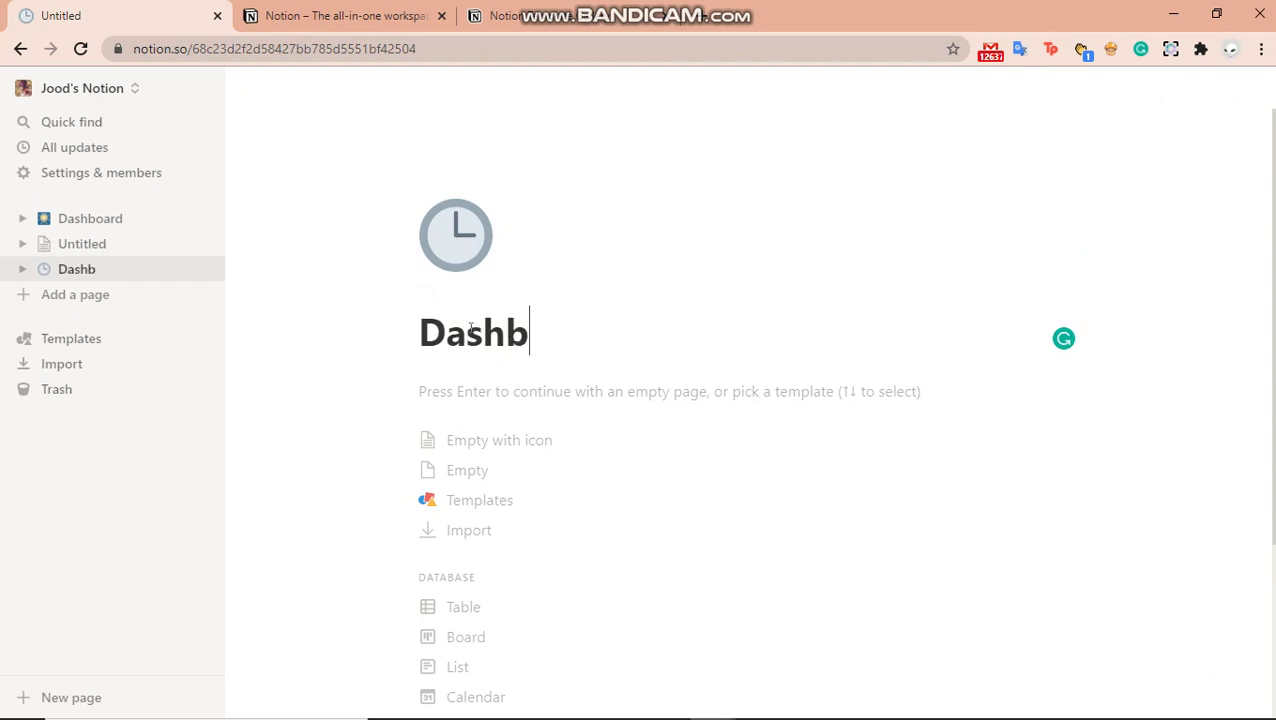
pyautogui.write('oard')
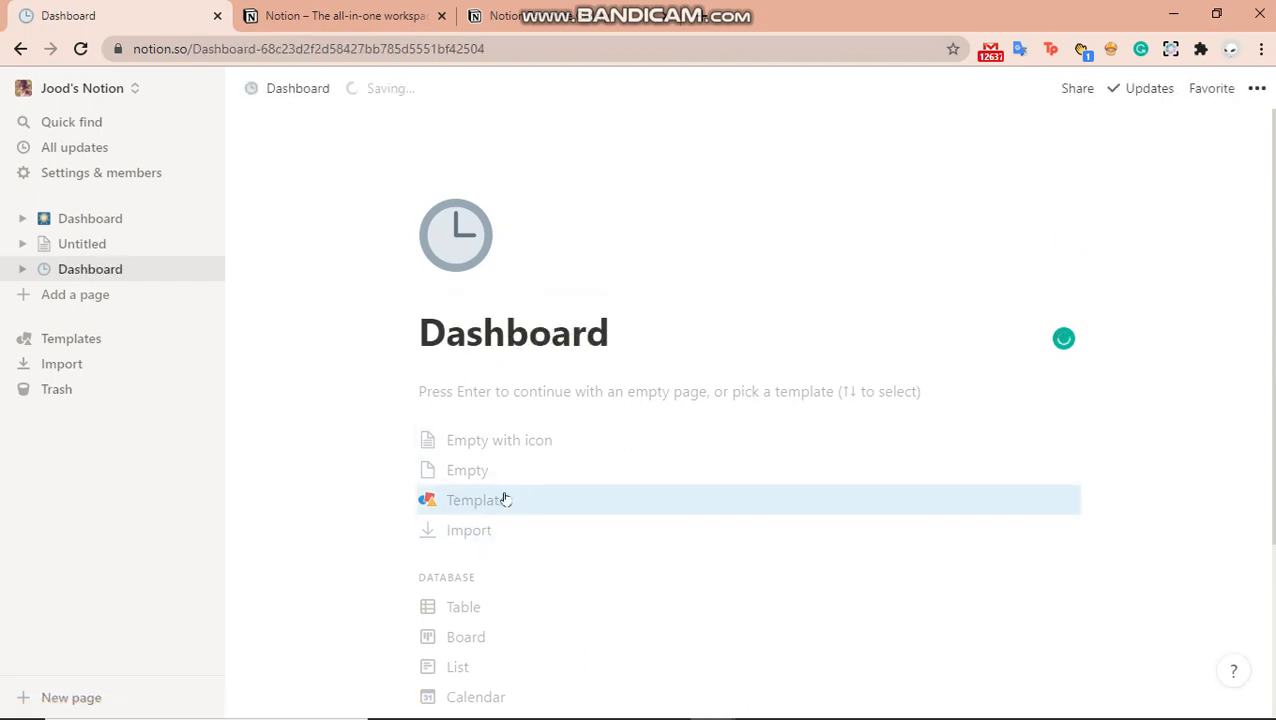
# Start the page empty and insert a new sub-page with the / menu
pyautogui.click(504, 391)
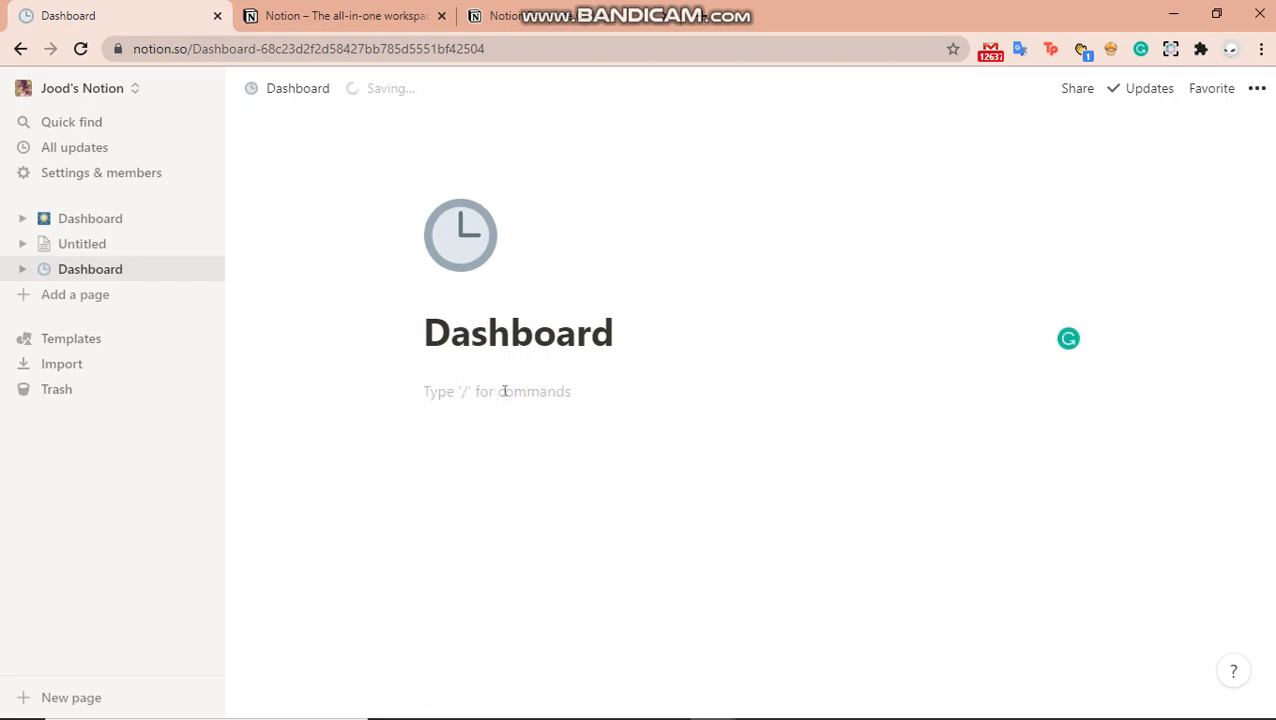
pyautogui.write('/')
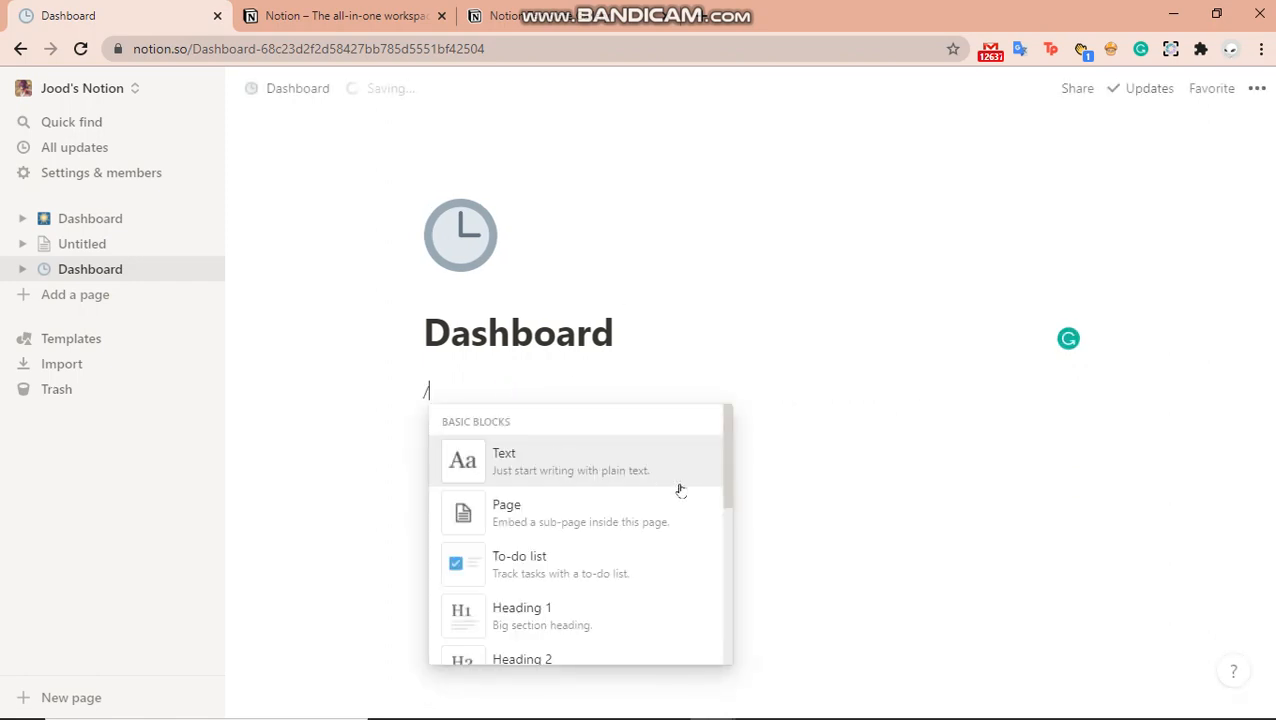
pyautogui.click(607, 529)
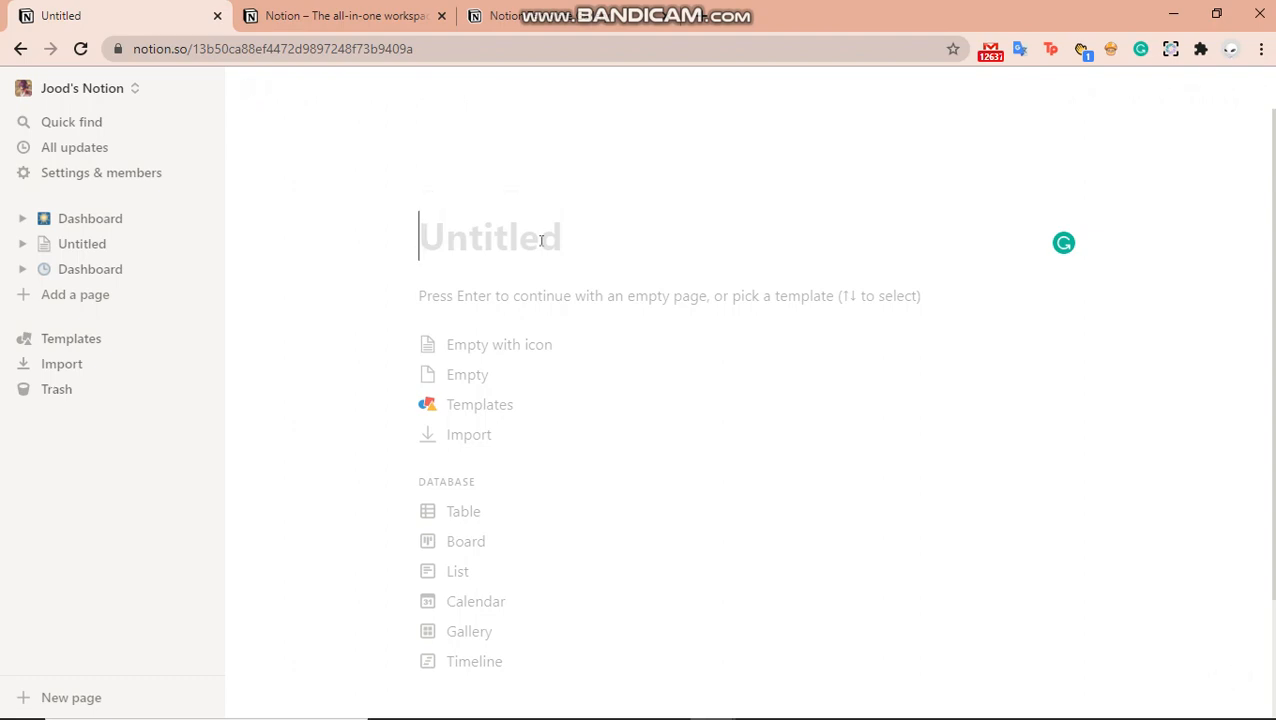
# Title the new sub-page 'Weekly schedule'
pyautogui.write('Wek')
pyautogui.press('BackSpace')
pyautogui.write('e')
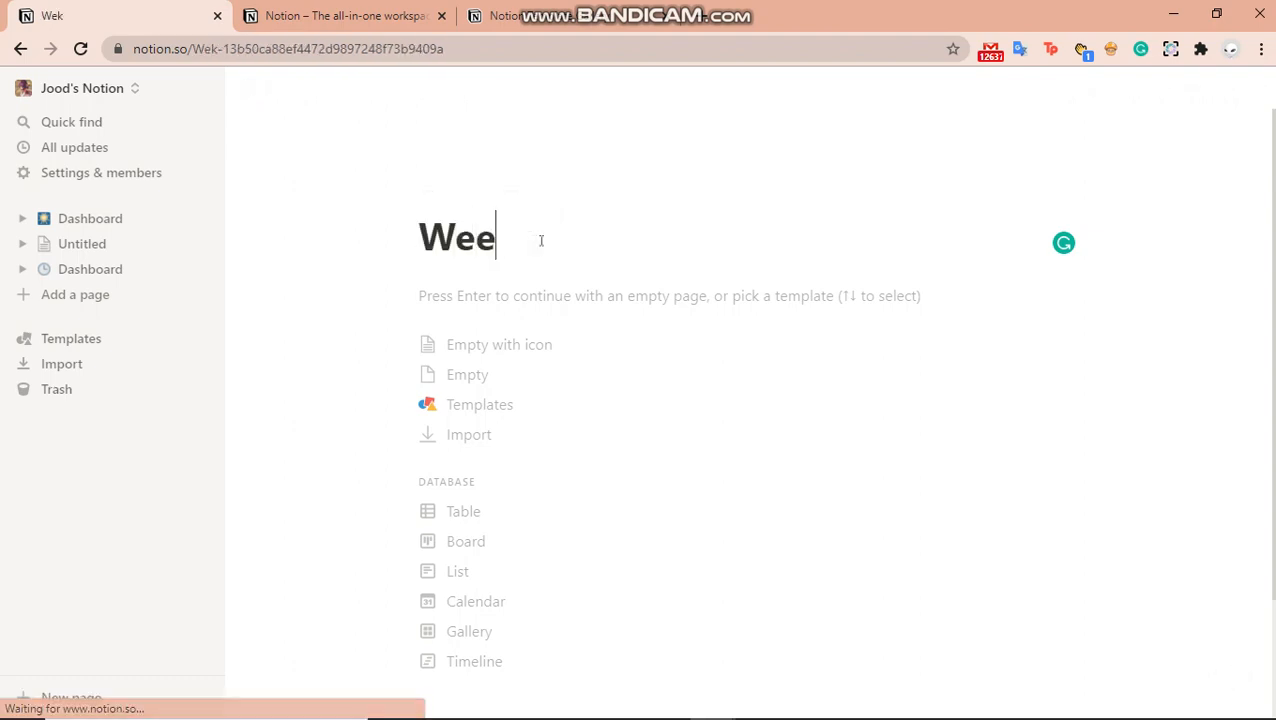
pyautogui.write('kly schedule')
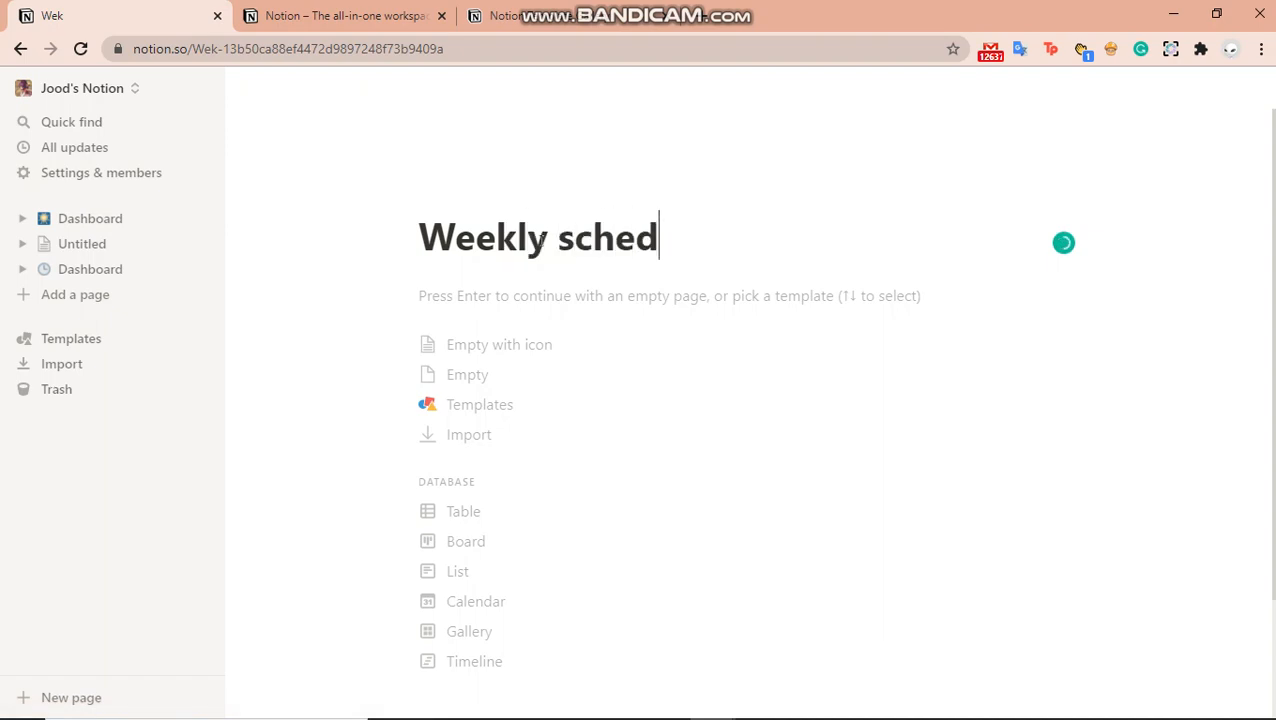
pyautogui.press('Down')
pyautogui.press('Down')
pyautogui.press('Down')
pyautogui.press('Down')
pyautogui.press('Down')
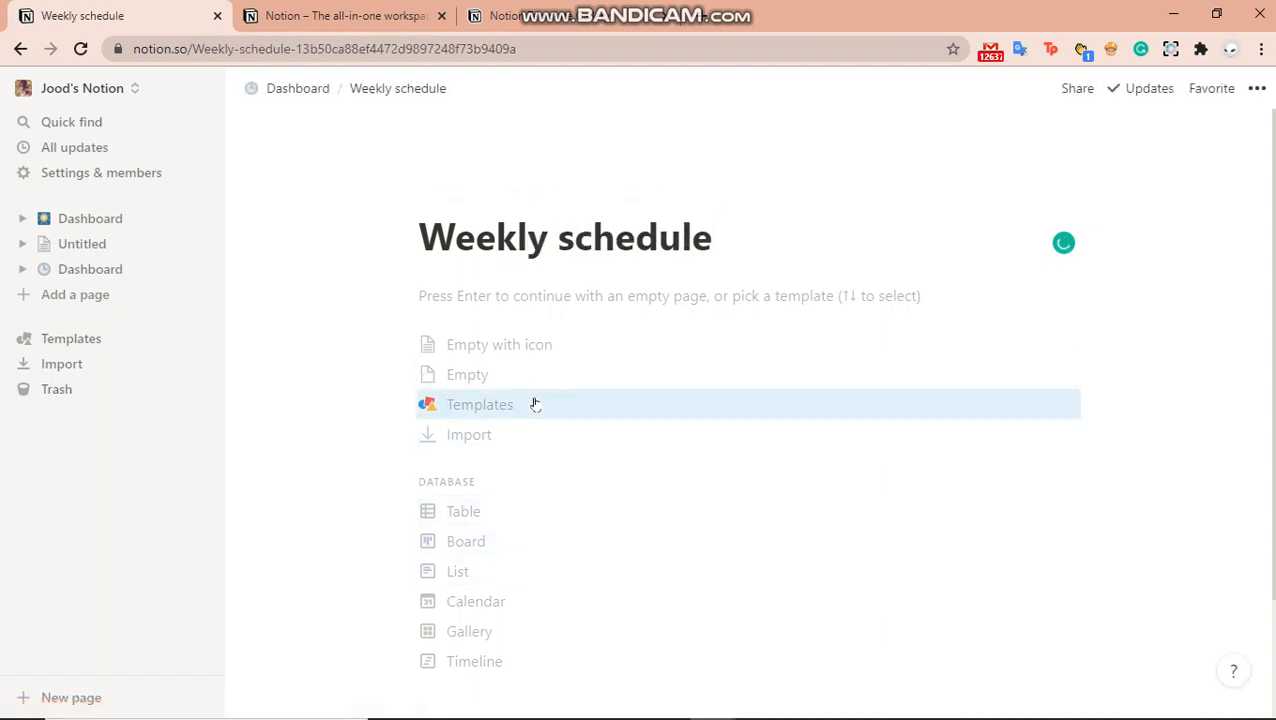
# Open the template picker for the page and scroll through the categories
pyautogui.click(533, 403)
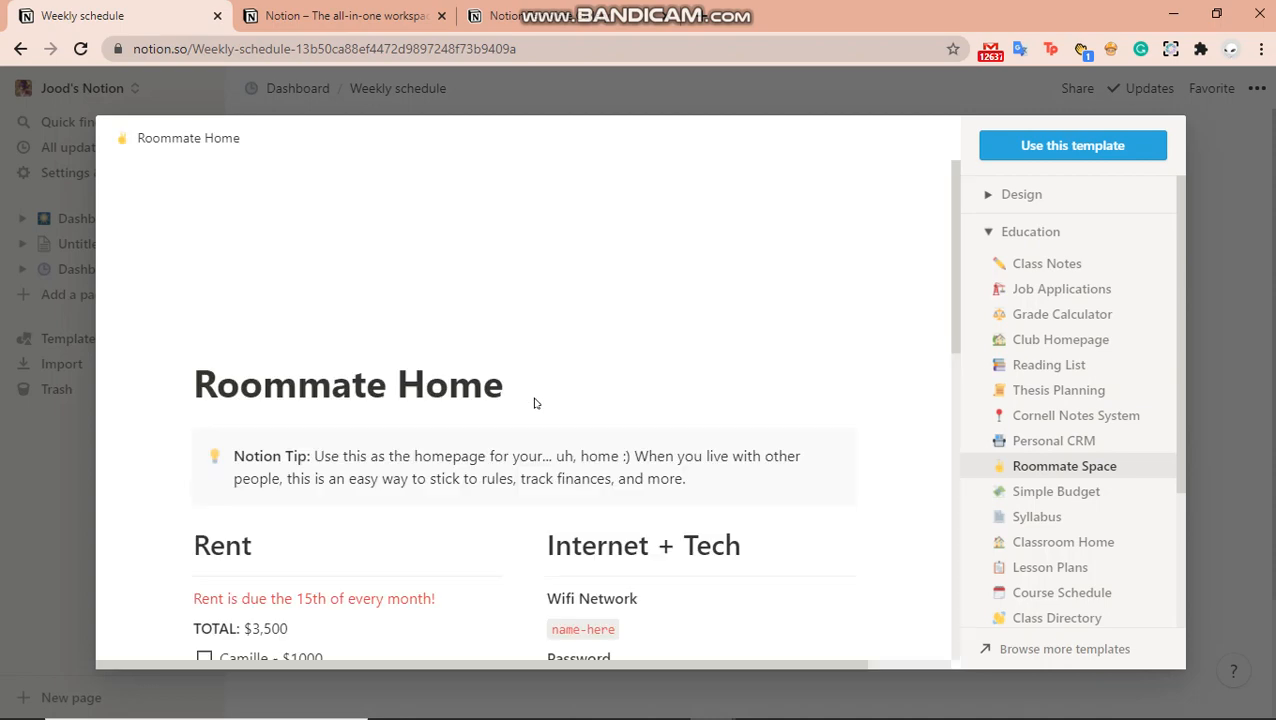
pyautogui.press('Up')
pyautogui.press('Menu')
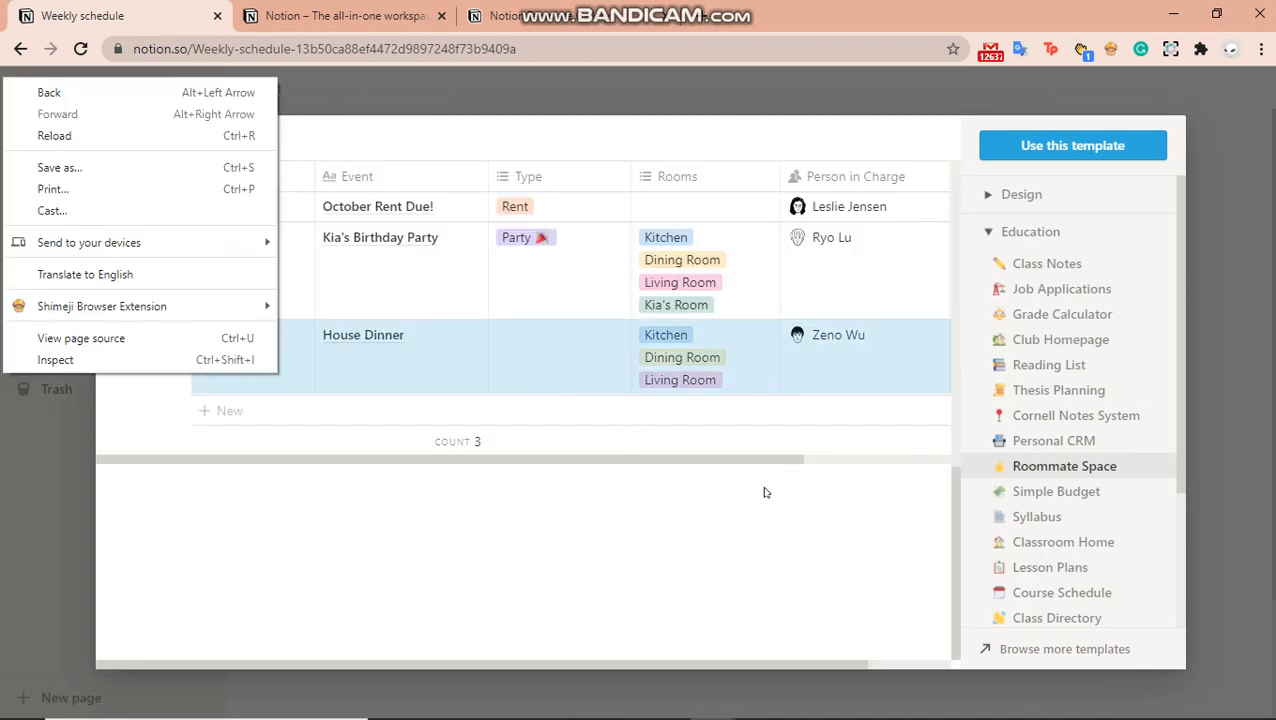
pyautogui.click(817, 441)
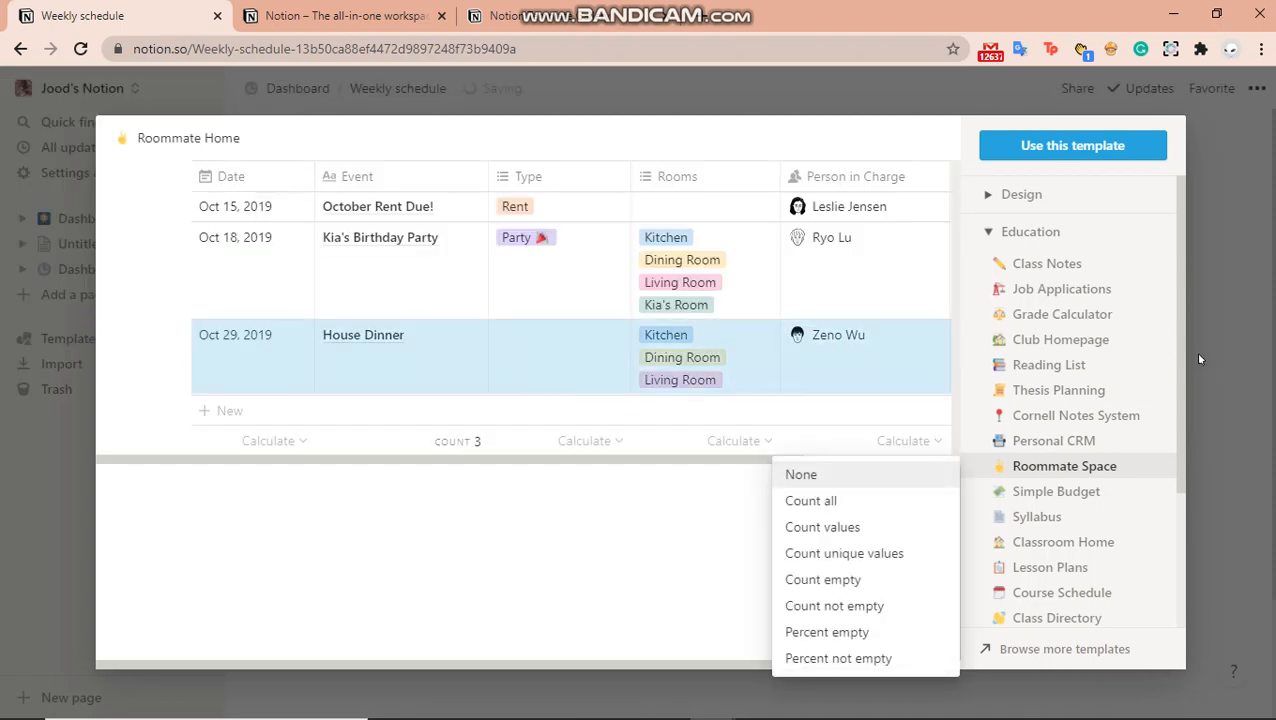
pyautogui.click(1181, 334)
pyautogui.moveTo(1183, 353); pyautogui.dragTo(1166, 428)
pyautogui.scroll(-3, 1166, 432)
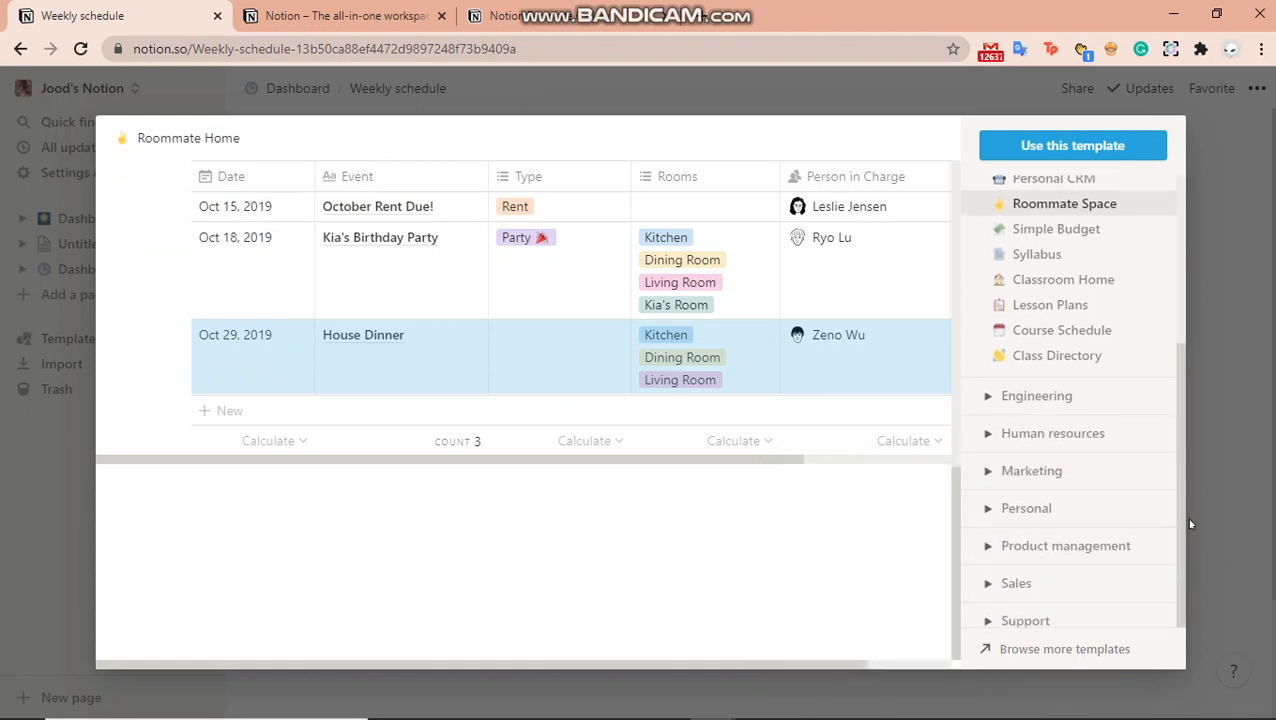
# Pick Weekly Agenda from the Personal category and use it for the page
pyautogui.click(1030, 509)
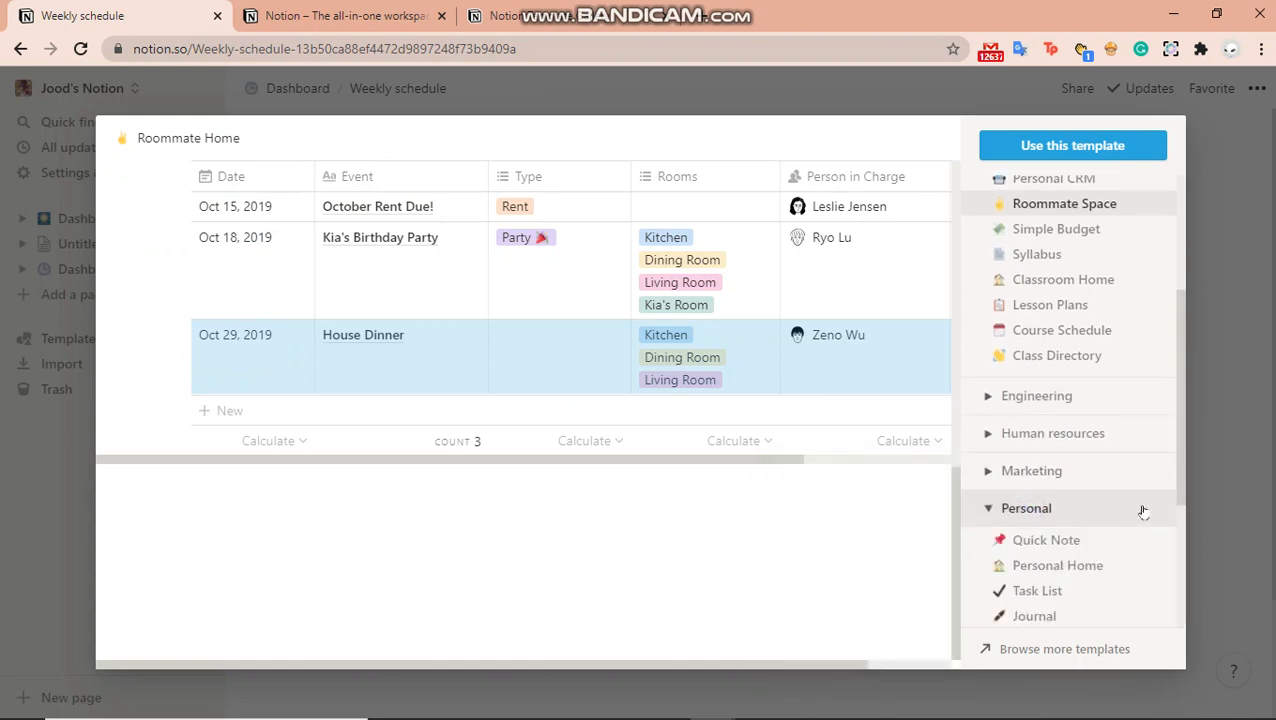
pyautogui.click(1181, 495)
pyautogui.moveTo(1181, 495); pyautogui.dragTo(1189, 613)
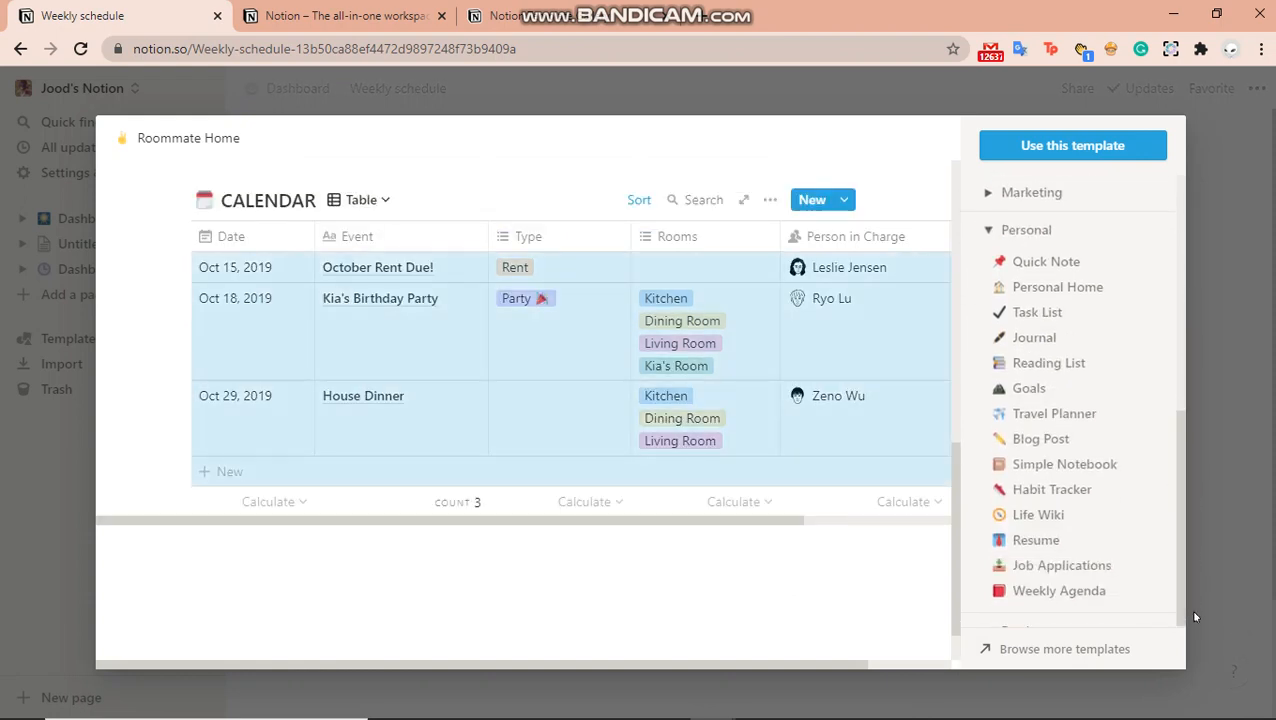
pyautogui.click(1059, 591)
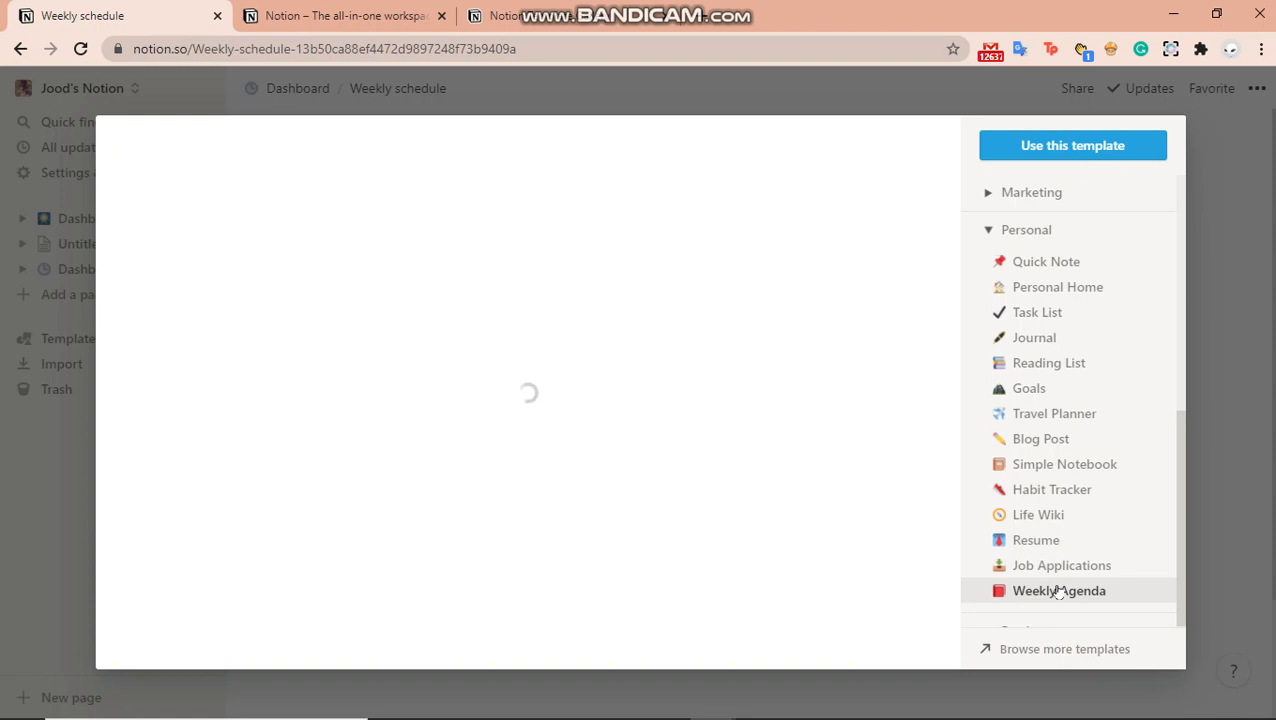
pyautogui.click(1045, 141)
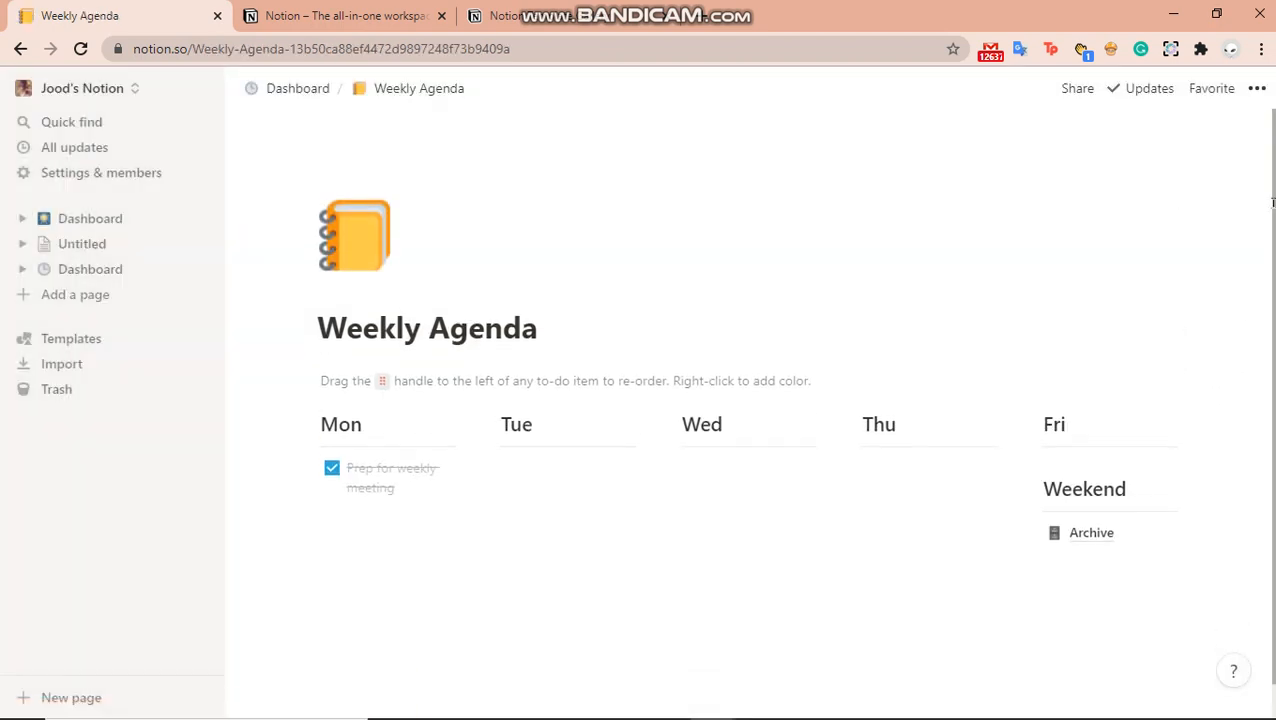
# Back on Dashboard, add a 'personal' line below the Weekly Agenda link
pyautogui.click(267, 90)
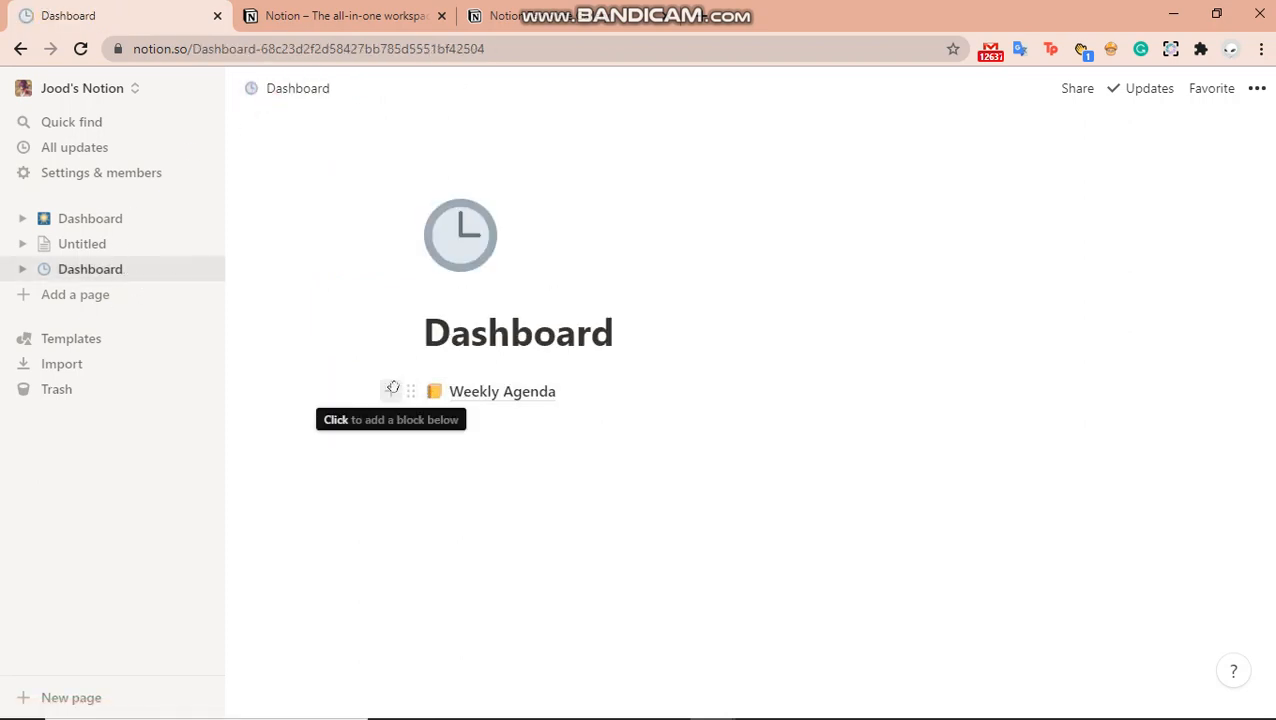
pyautogui.click(391, 390)
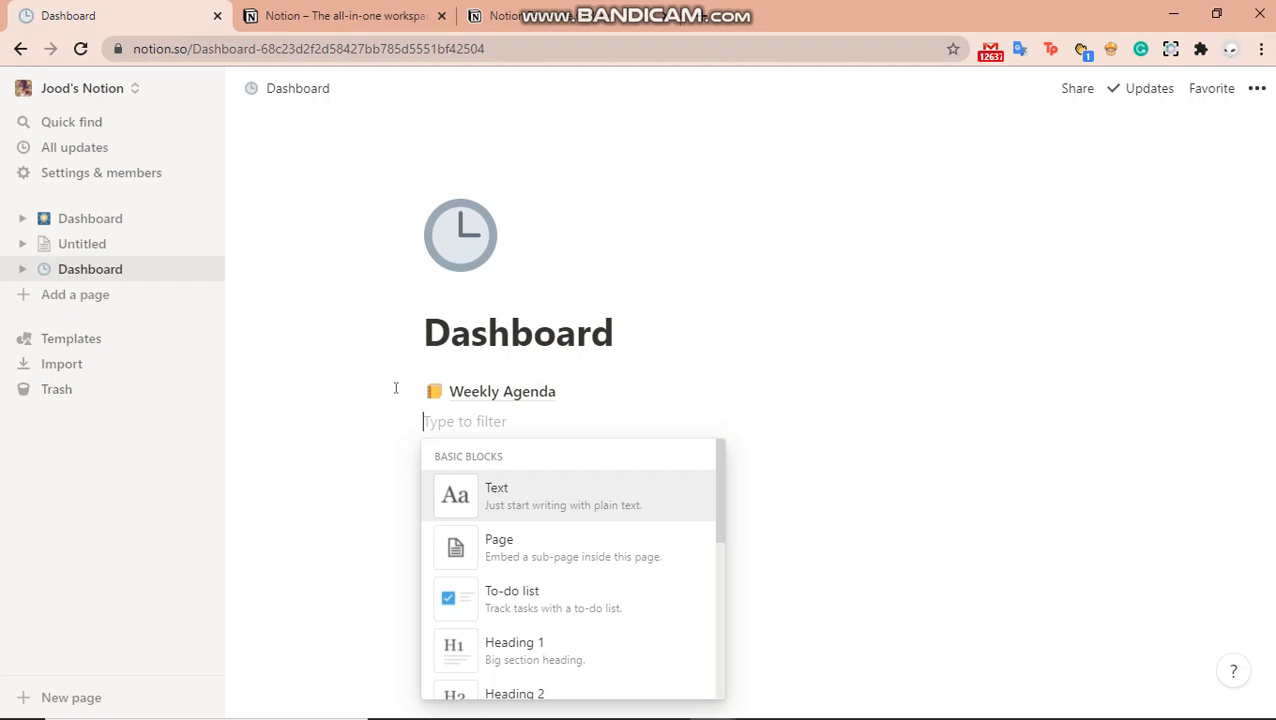
pyautogui.write('person')
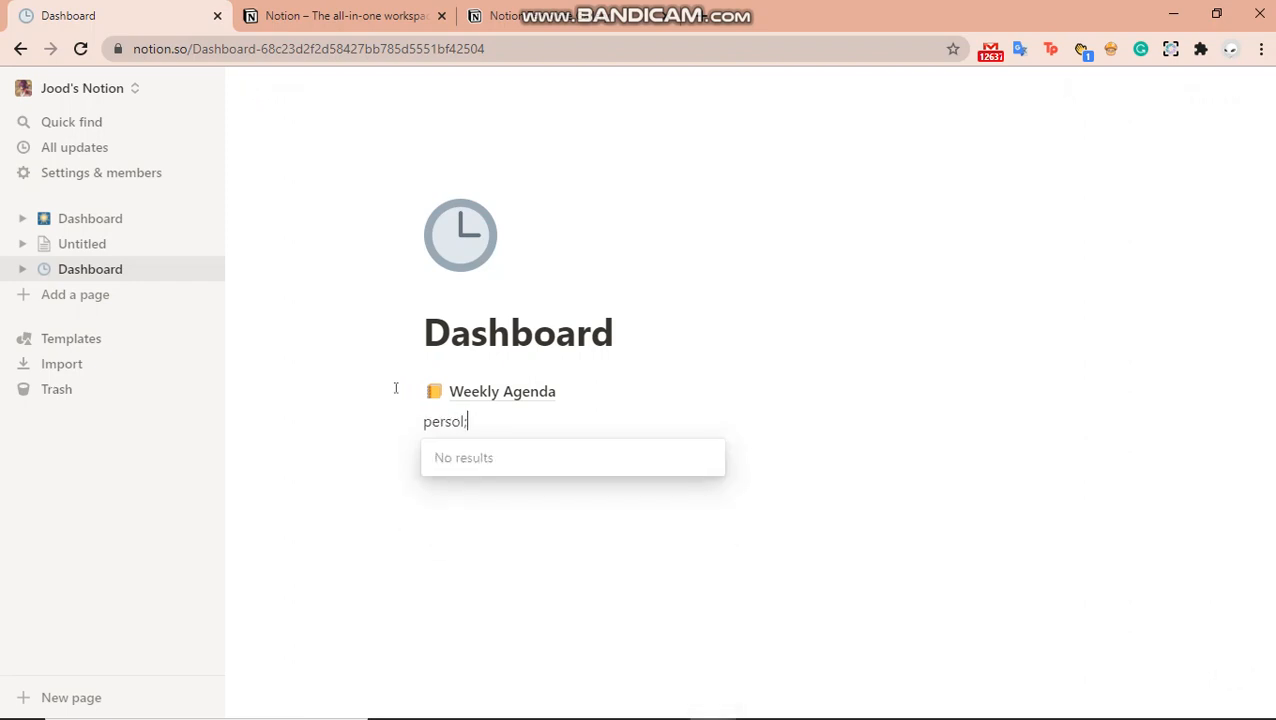
pyautogui.press('BackSpace')
pyautogui.write('a')
pyautogui.press('BackSpace')
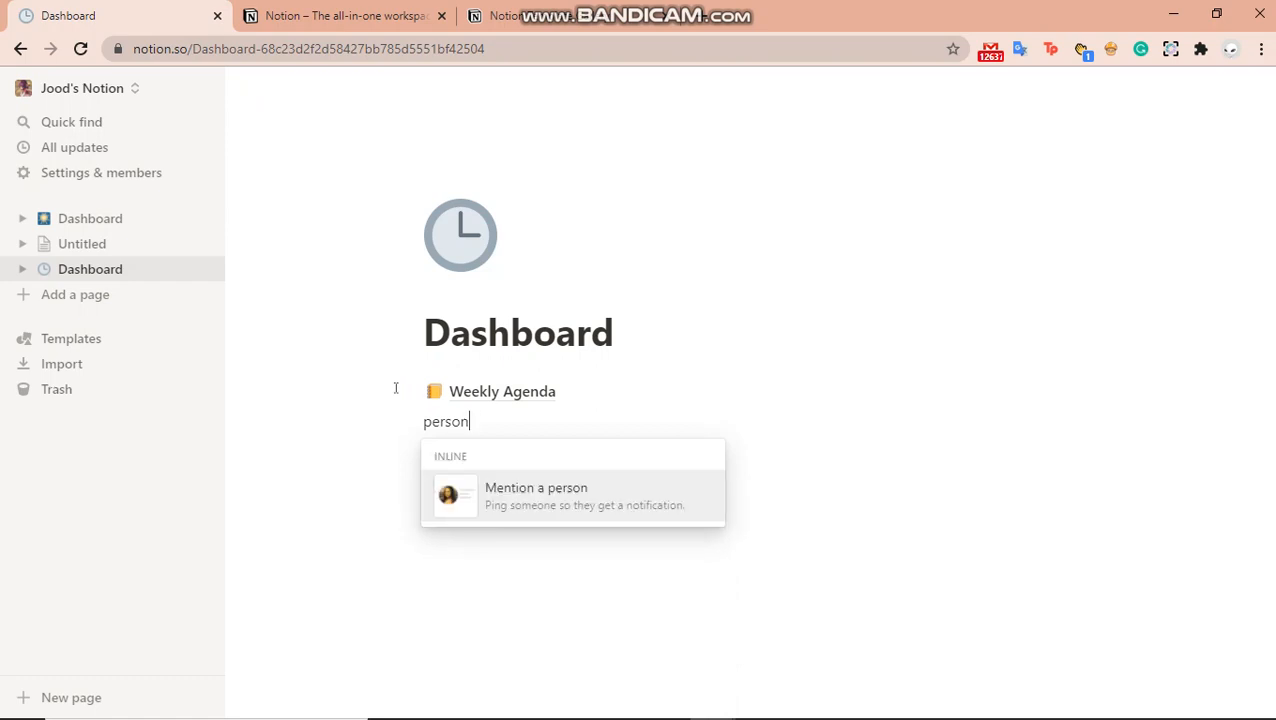
pyautogui.write('al')
pyautogui.press('Return')
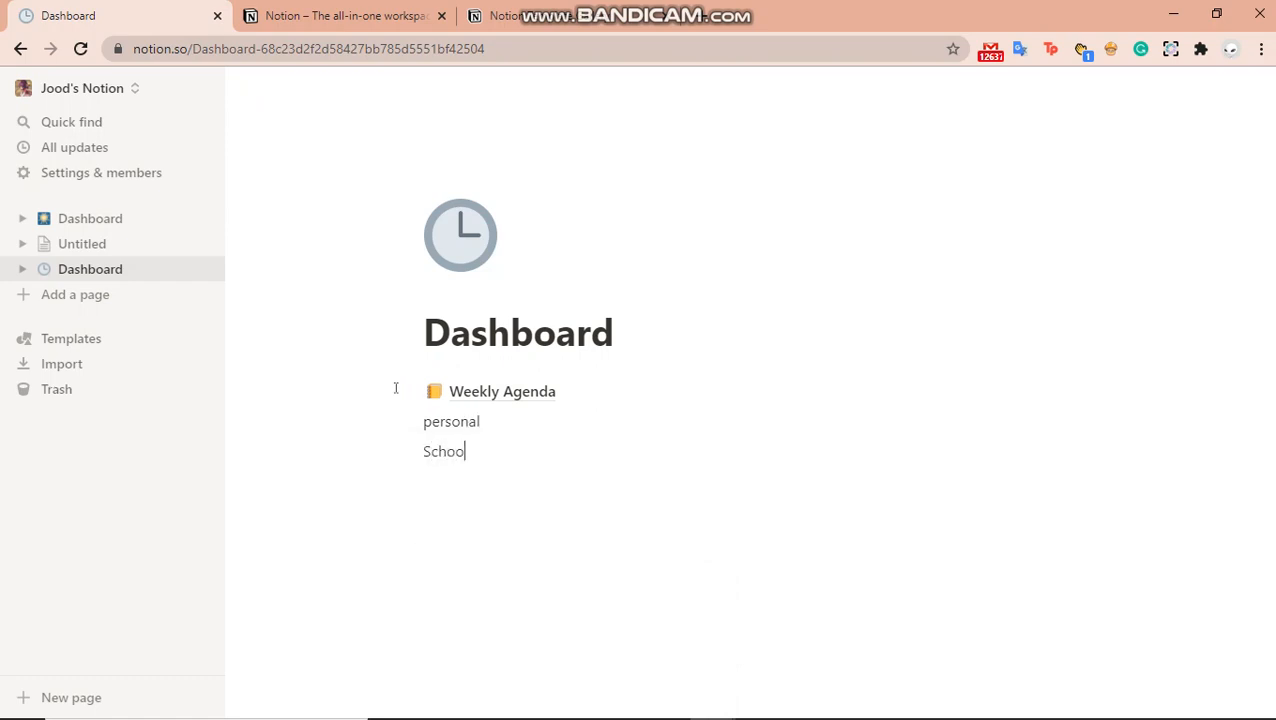
# Add 'School' and 'Basketball' lines beneath personal
pyautogui.write('l')
pyautogui.press('Return')
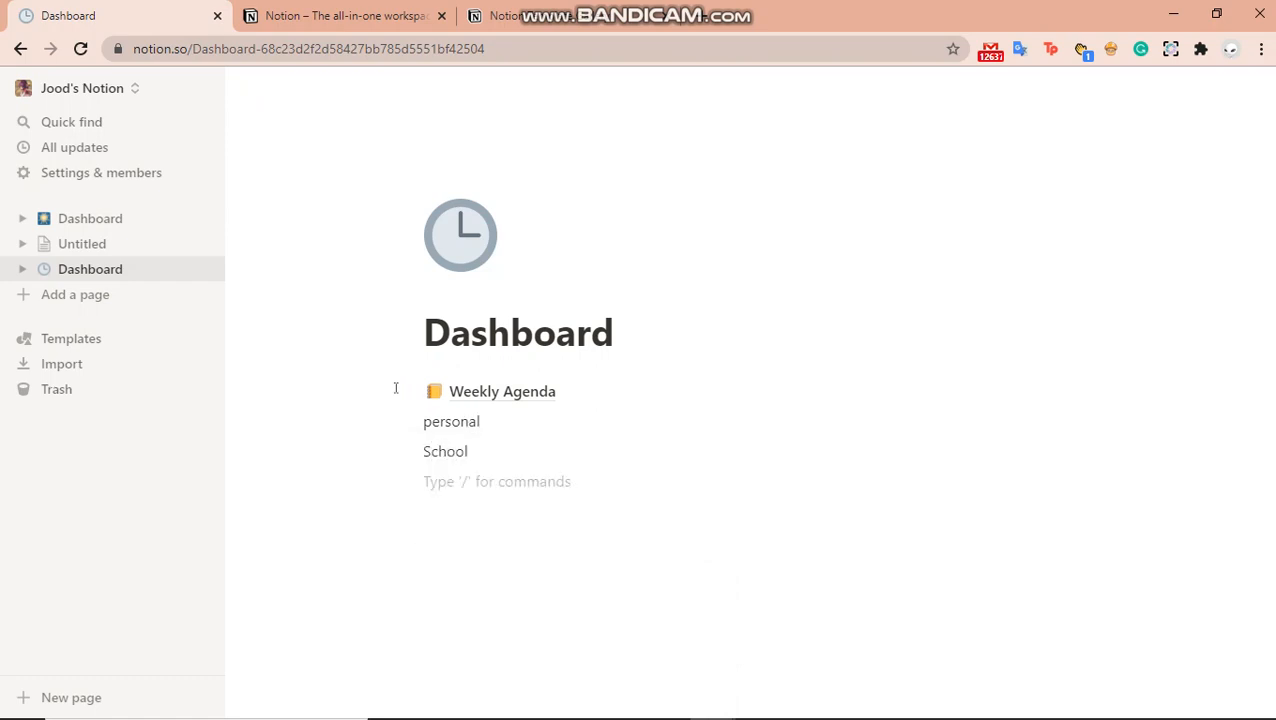
pyautogui.write('Sp')
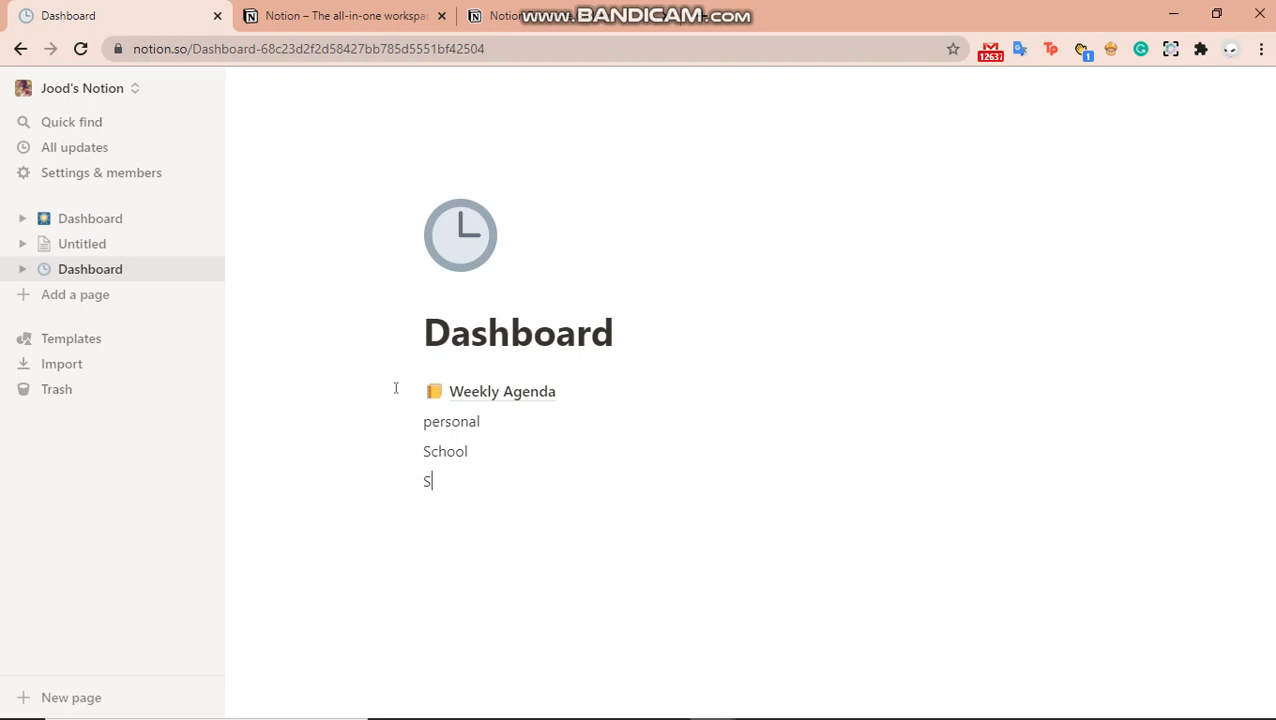
pyautogui.press('BackSpace')
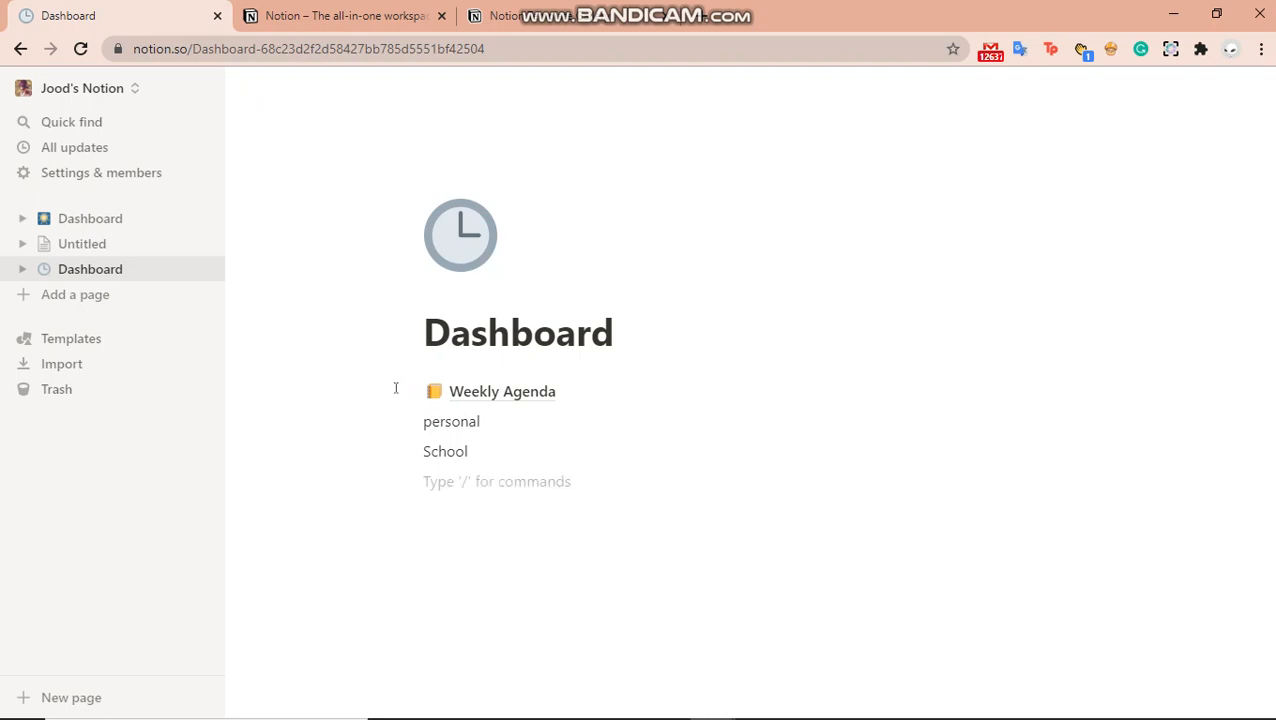
pyautogui.write('Basketball')
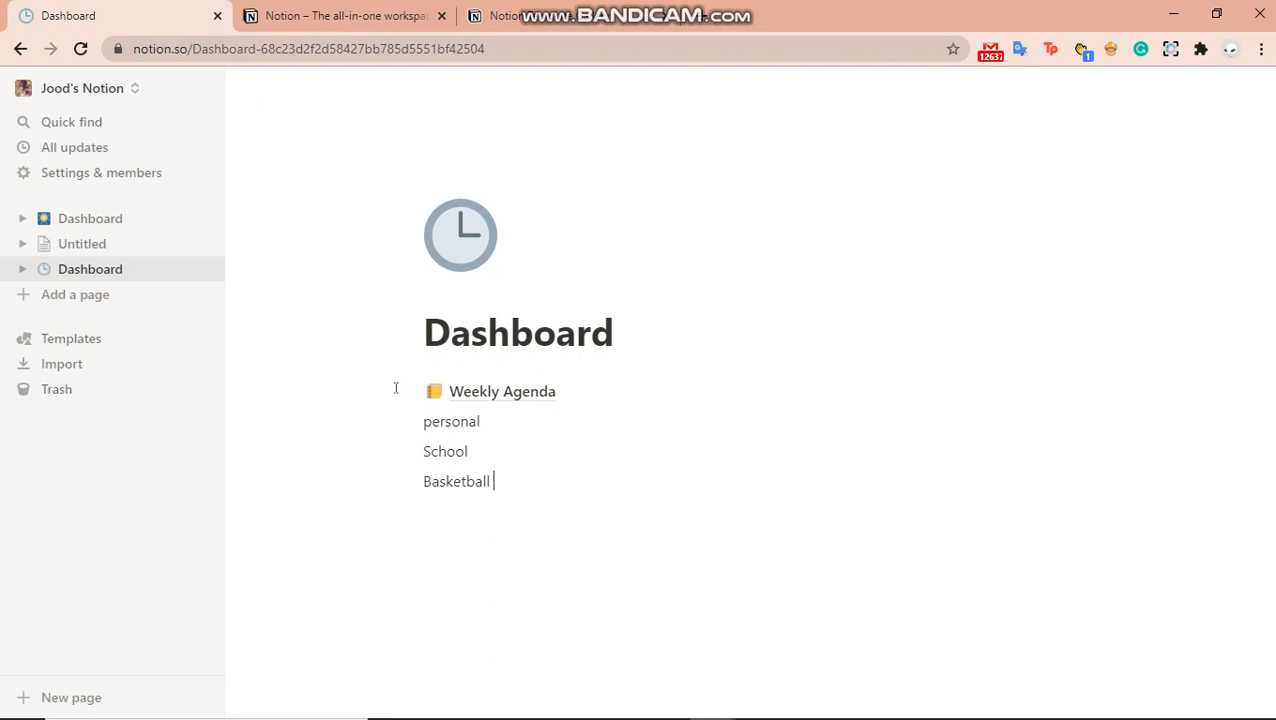
pyautogui.press('Return')
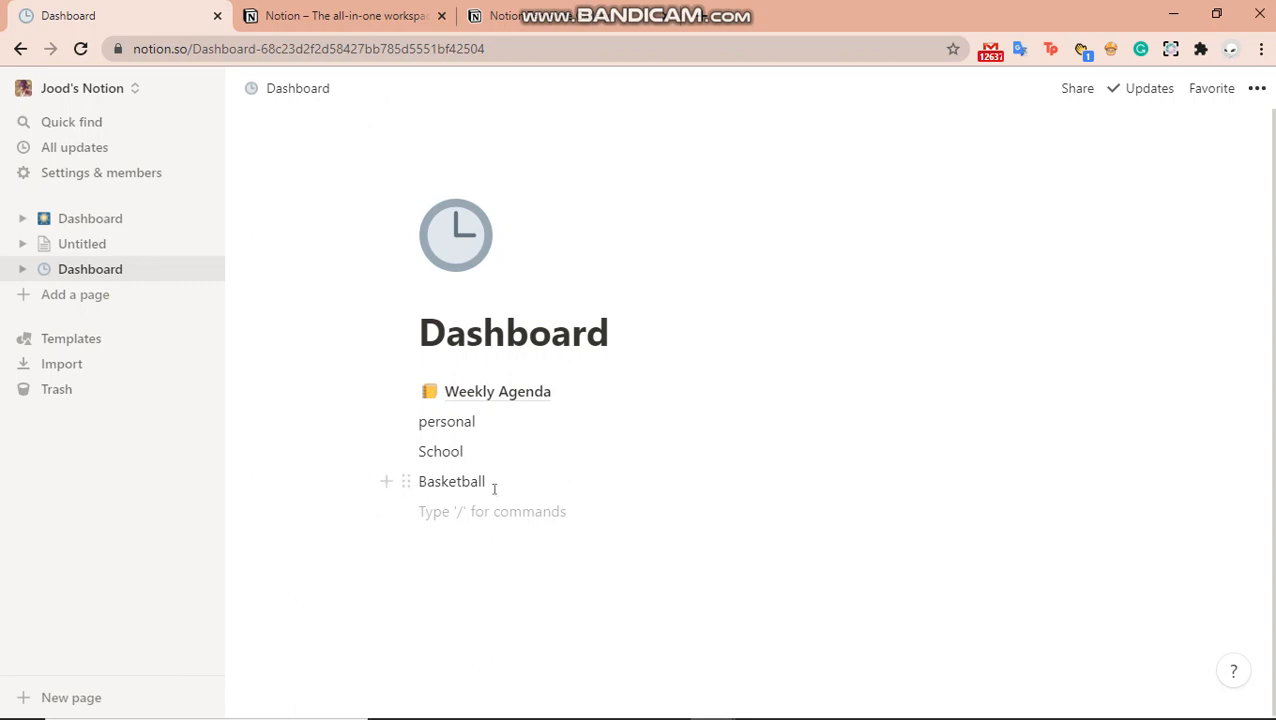
pyautogui.moveTo(488, 484); pyautogui.dragTo(418, 468)
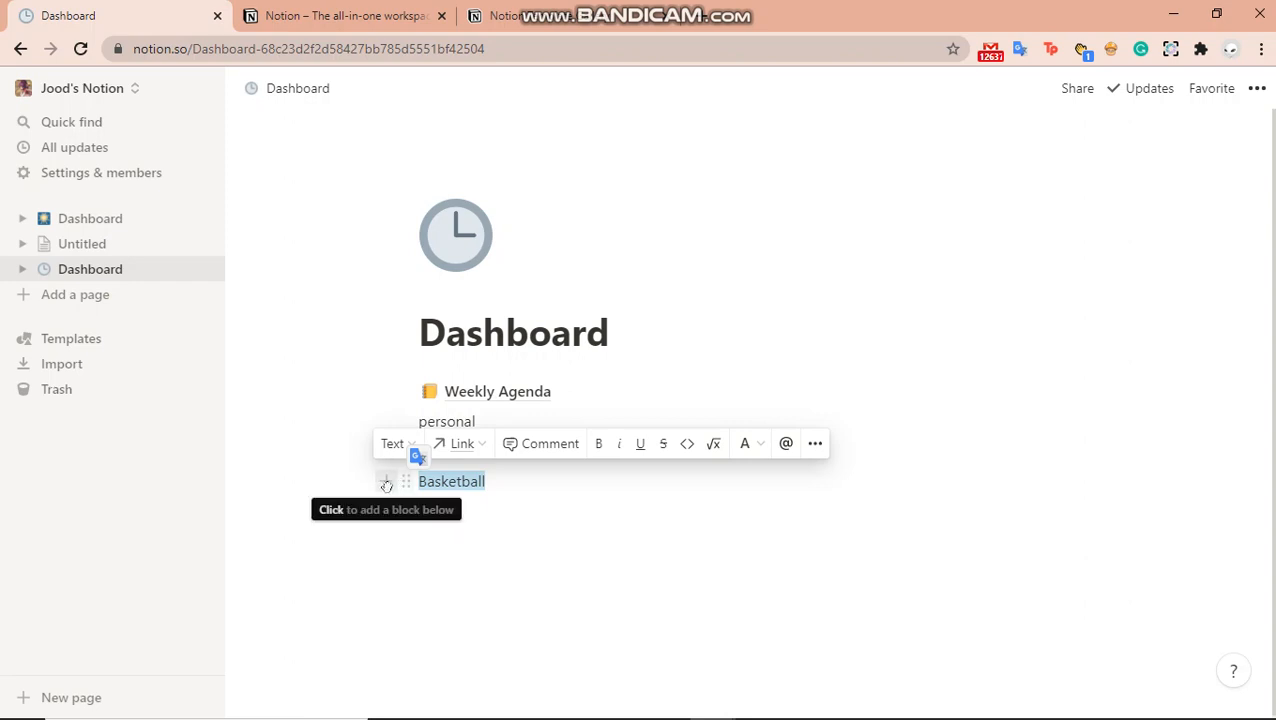
# Drag Basketball and School beside personal to form three columns
pyautogui.click(386, 485)
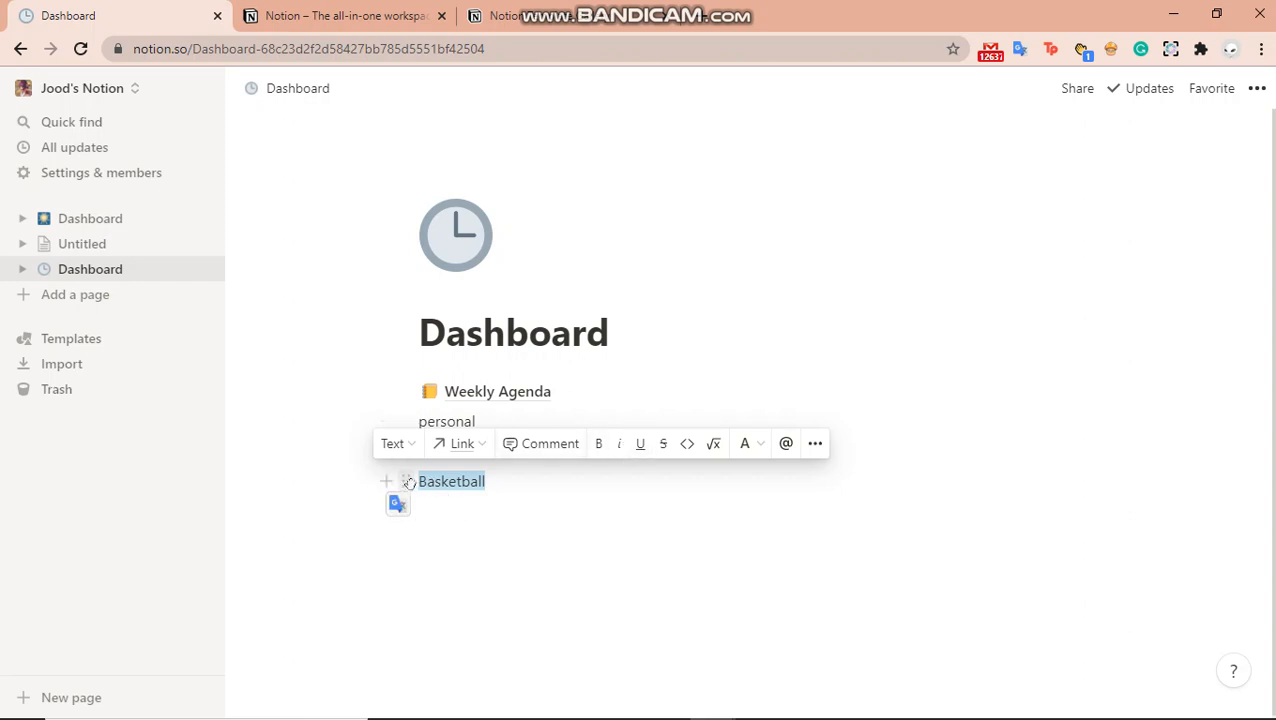
pyautogui.moveTo(406, 482); pyautogui.dragTo(490, 488)
pyautogui.click(506, 482)
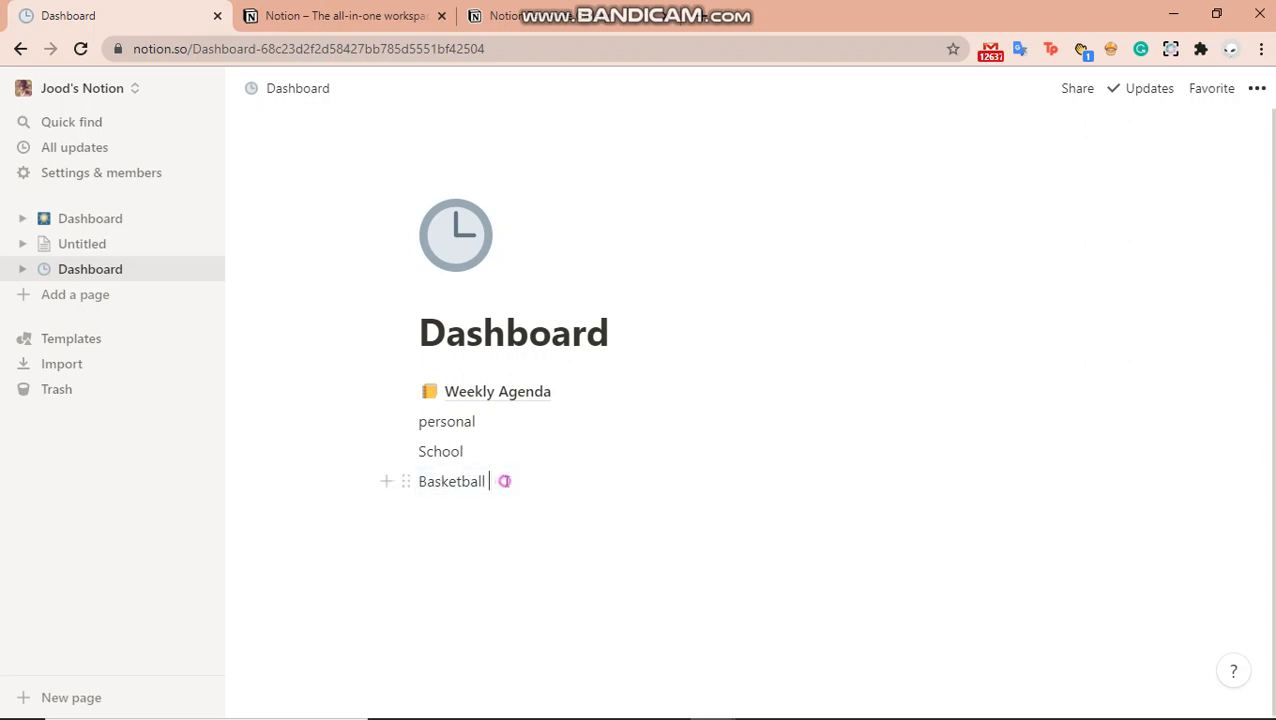
pyautogui.doubleClick(506, 482)
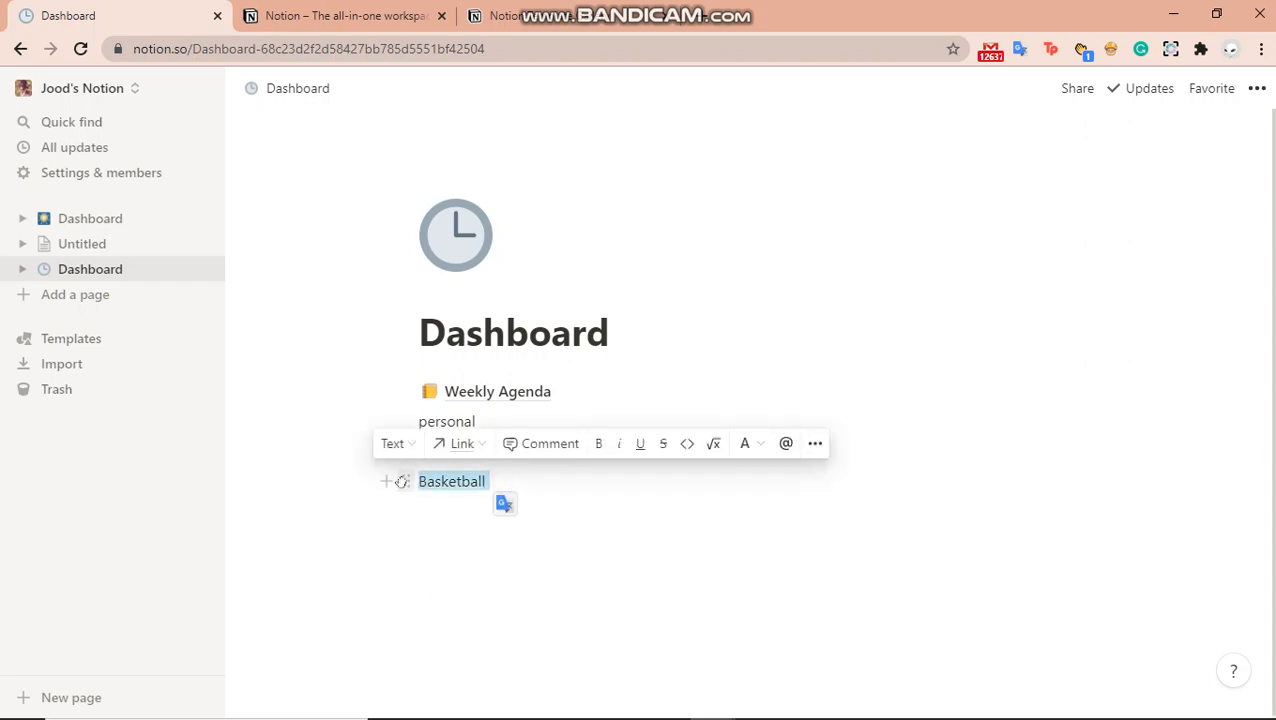
pyautogui.moveTo(405, 481); pyautogui.dragTo(1104, 411)
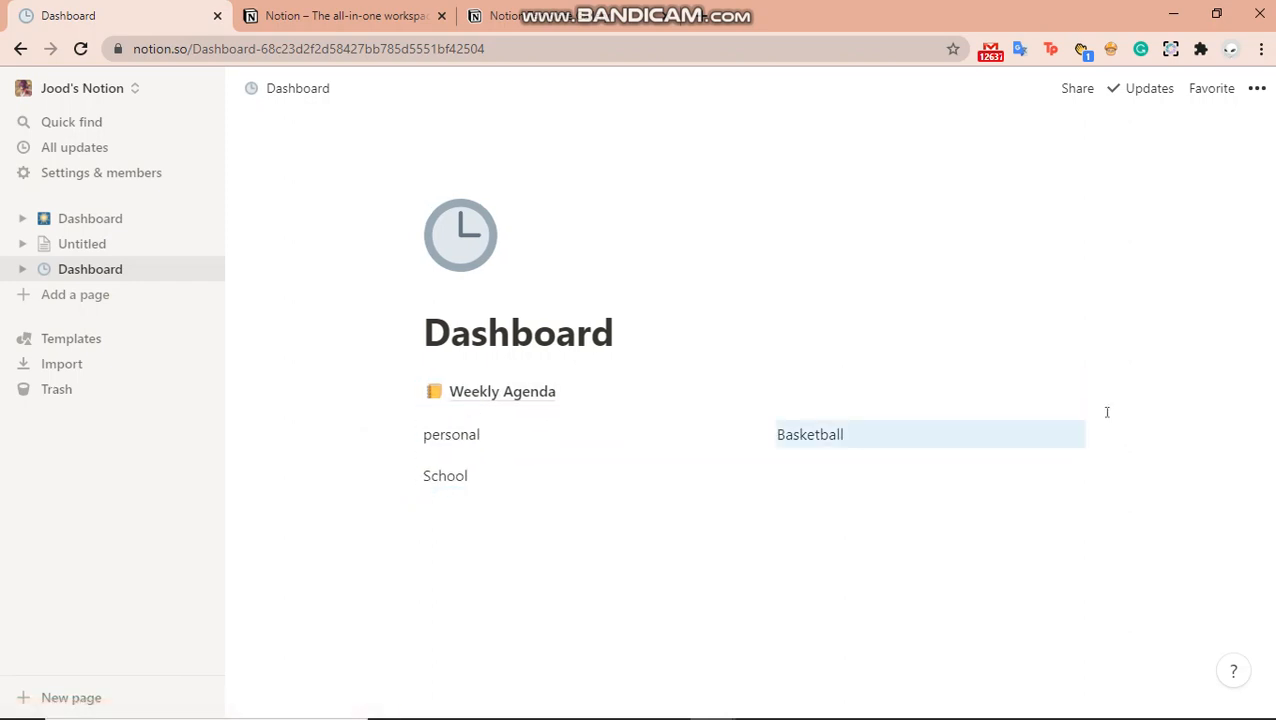
pyautogui.moveTo(516, 478); pyautogui.dragTo(1103, 432)
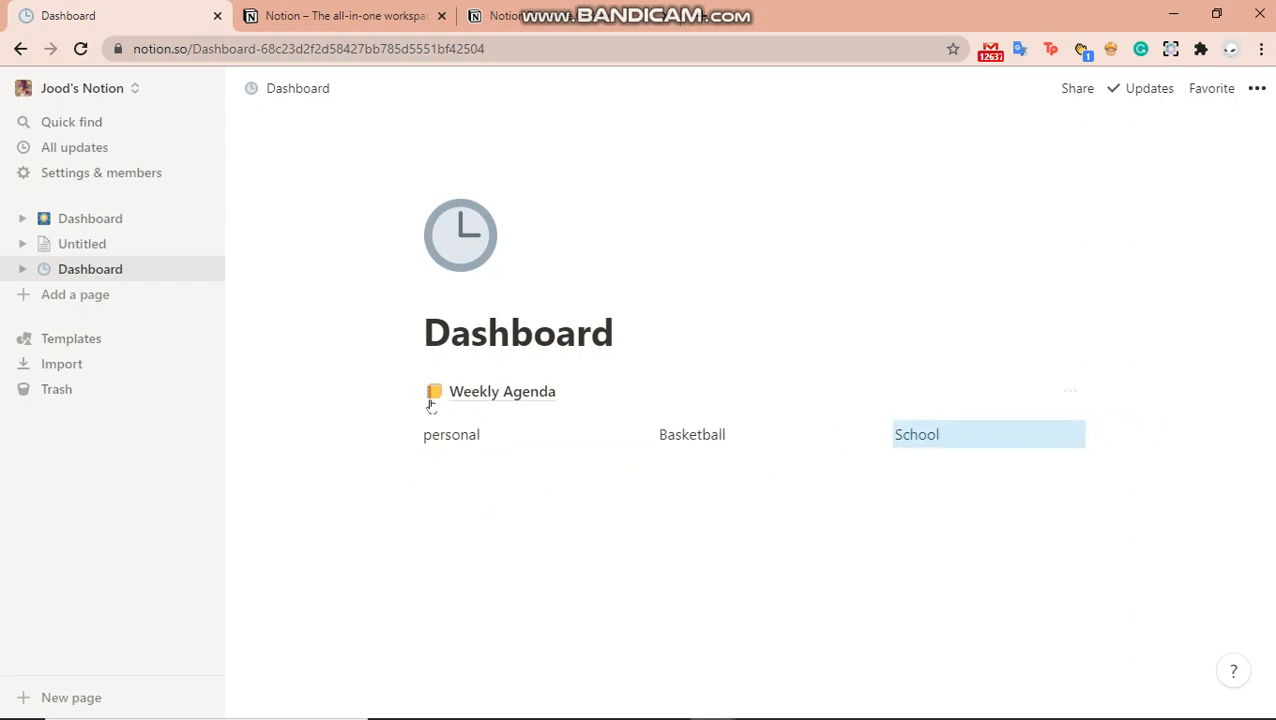
# Move the Weekly Agenda link below the three columns
pyautogui.moveTo(410, 391); pyautogui.dragTo(413, 468)
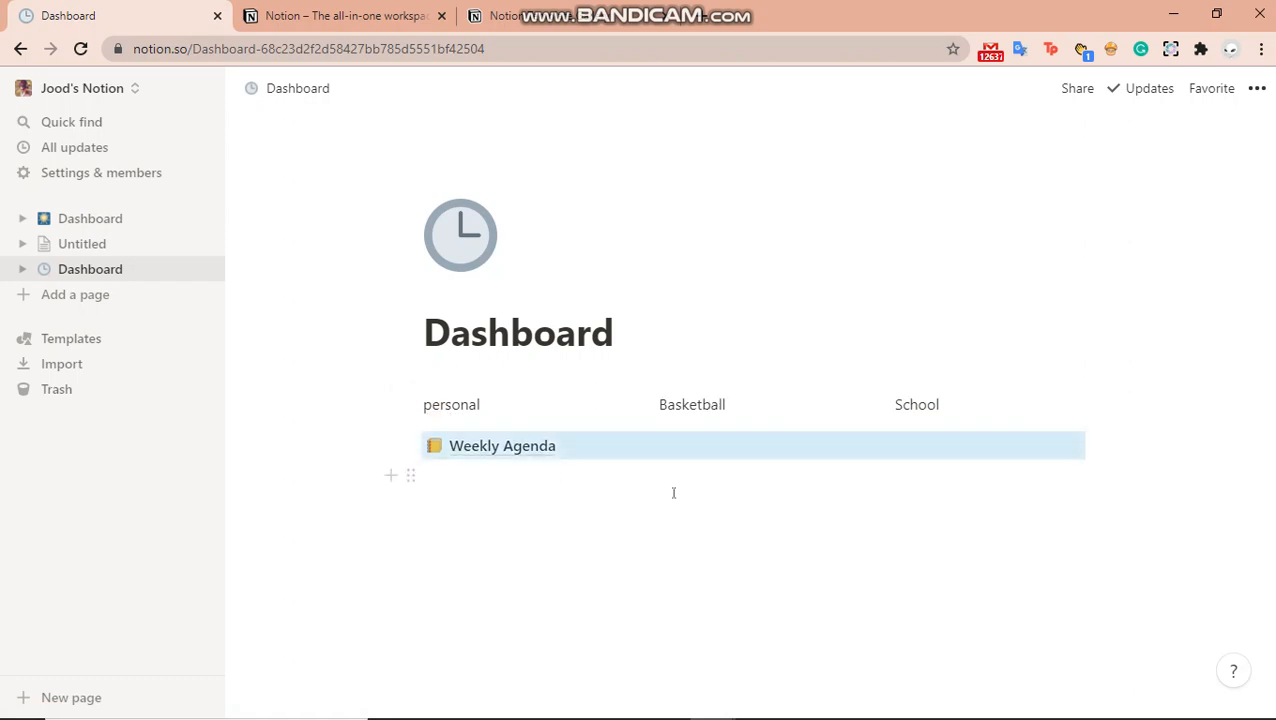
pyautogui.click(603, 427)
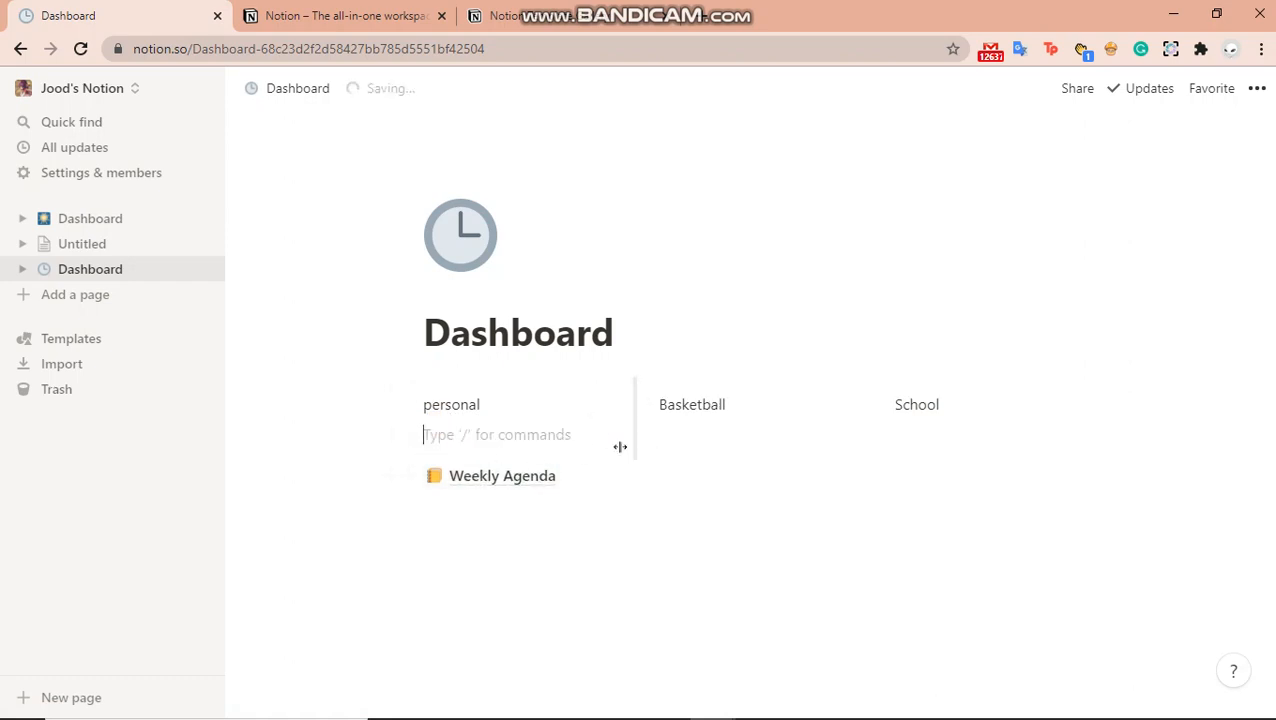
pyautogui.click(632, 417)
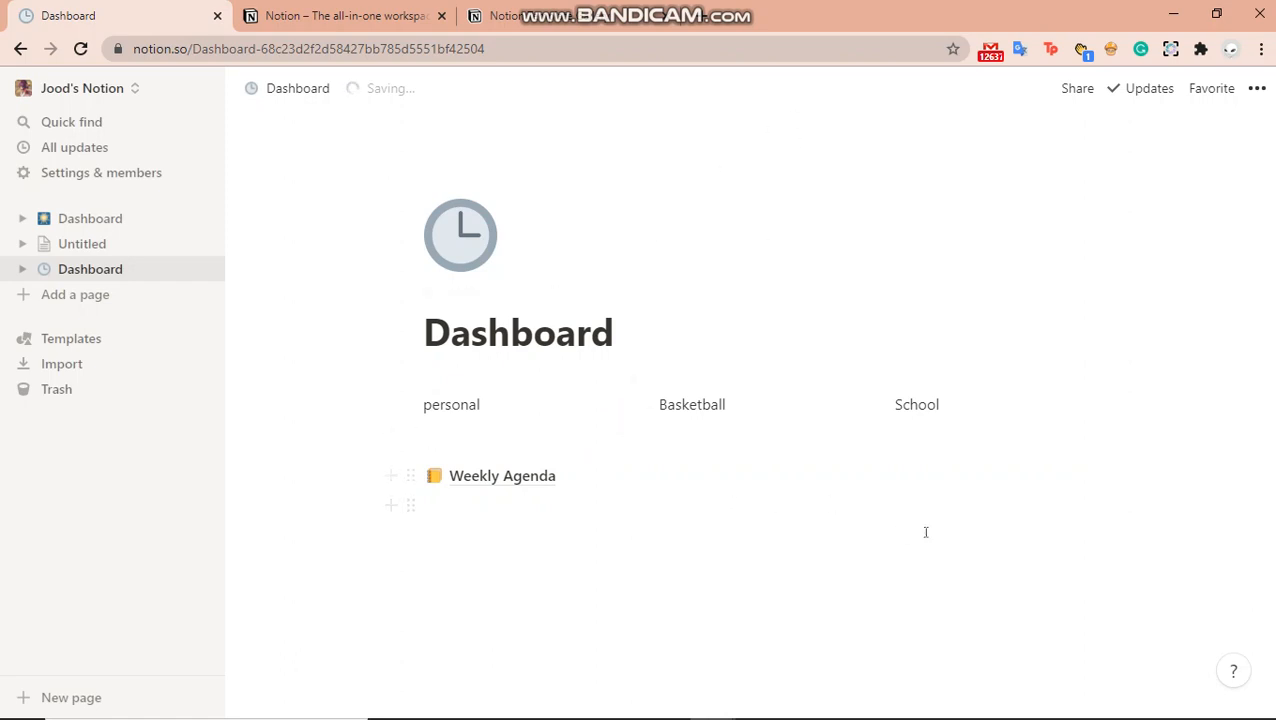
# Add a new sub-page under the School column using the / menu
pyautogui.click(778, 440)
pyautogui.click(930, 447)
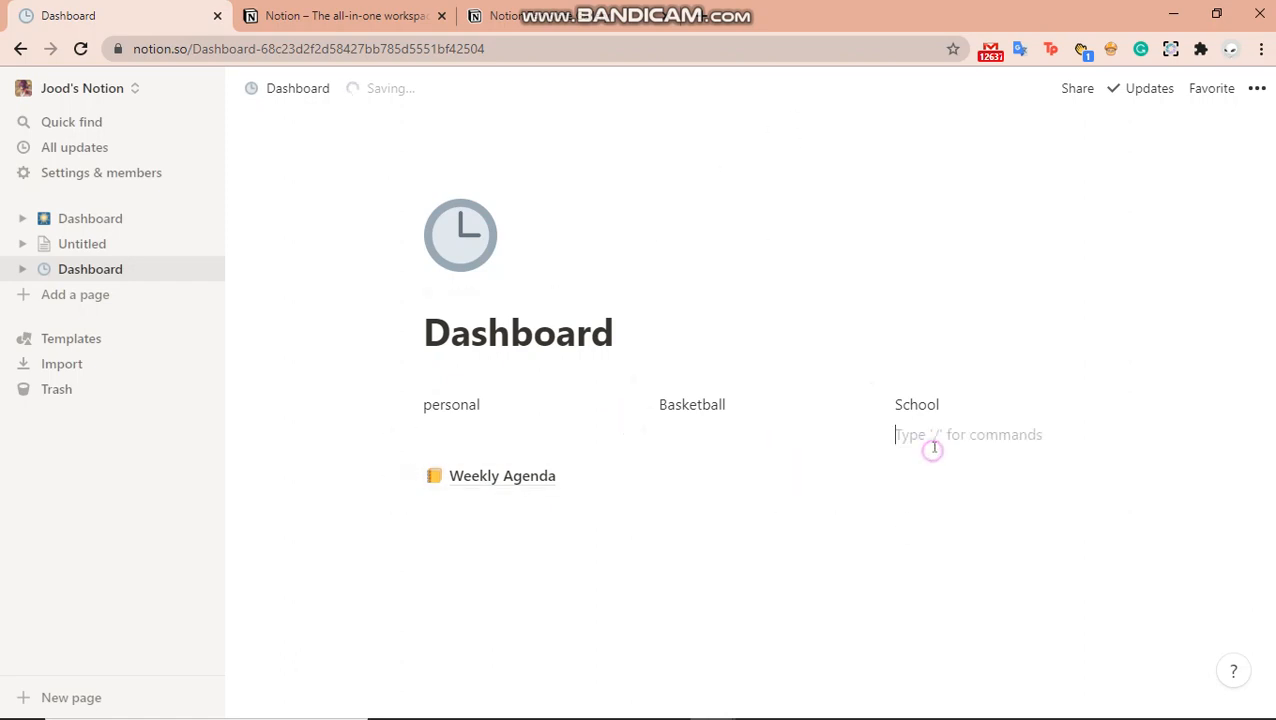
pyautogui.write('/')
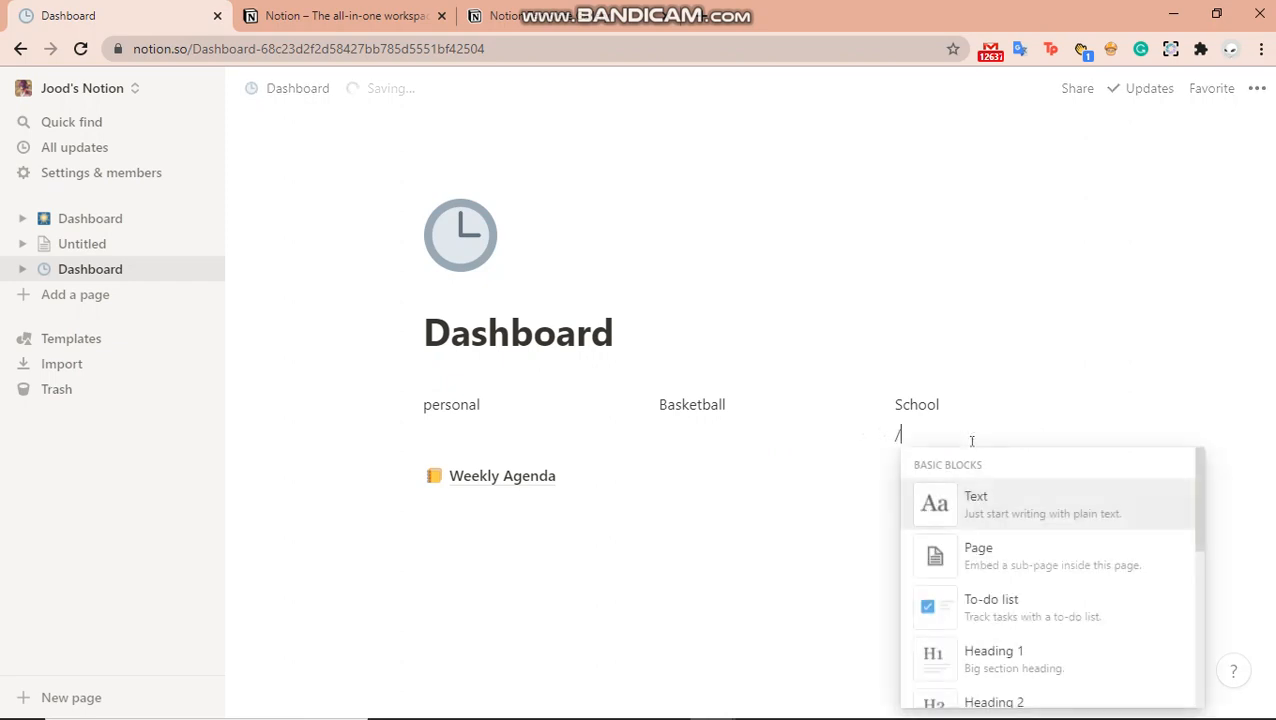
pyautogui.click(1075, 566)
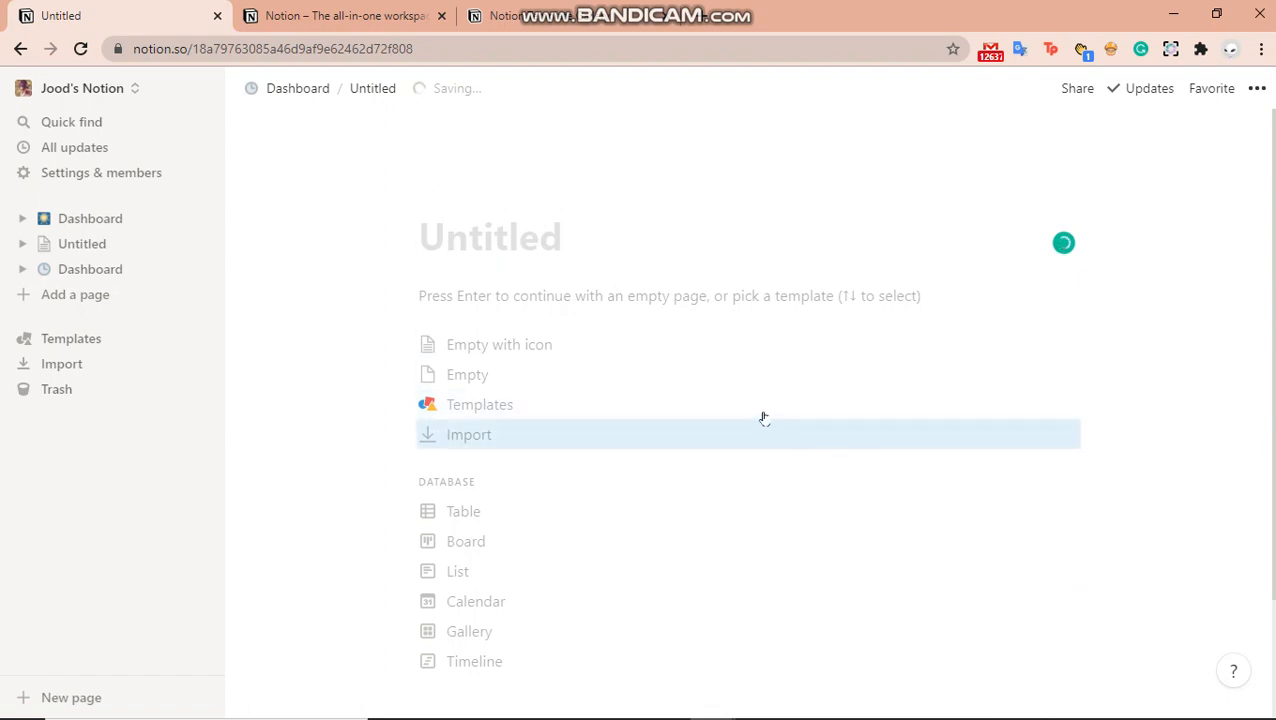
# Fill the sub-page from the Education 'Course Schedule' template, then go back to Dashboard
pyautogui.click(754, 410)
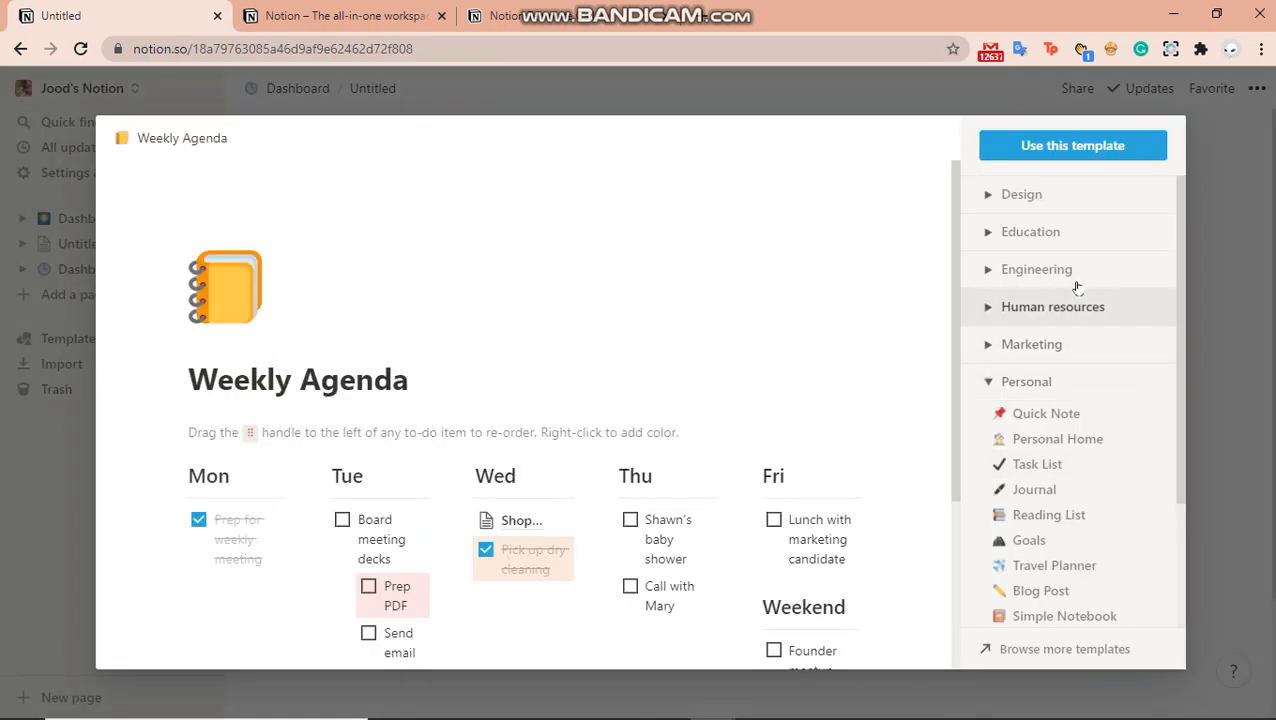
pyautogui.click(1037, 245)
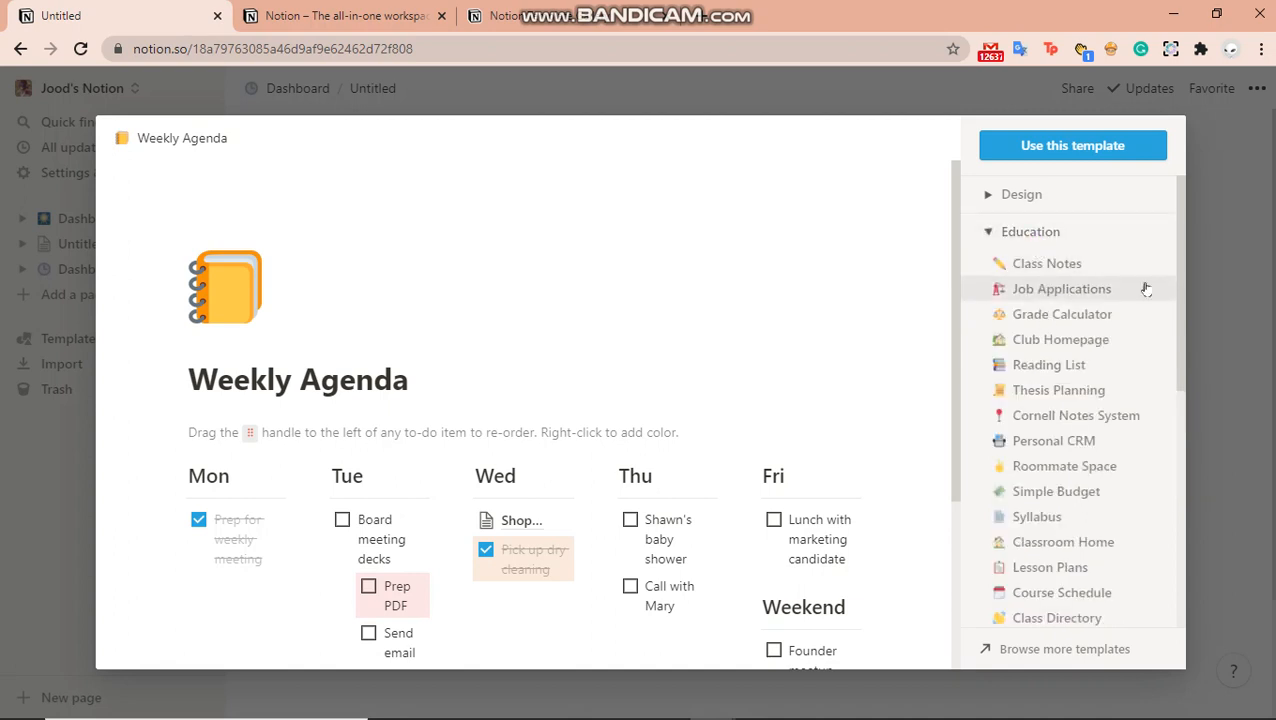
pyautogui.moveTo(1183, 295); pyautogui.dragTo(1185, 348)
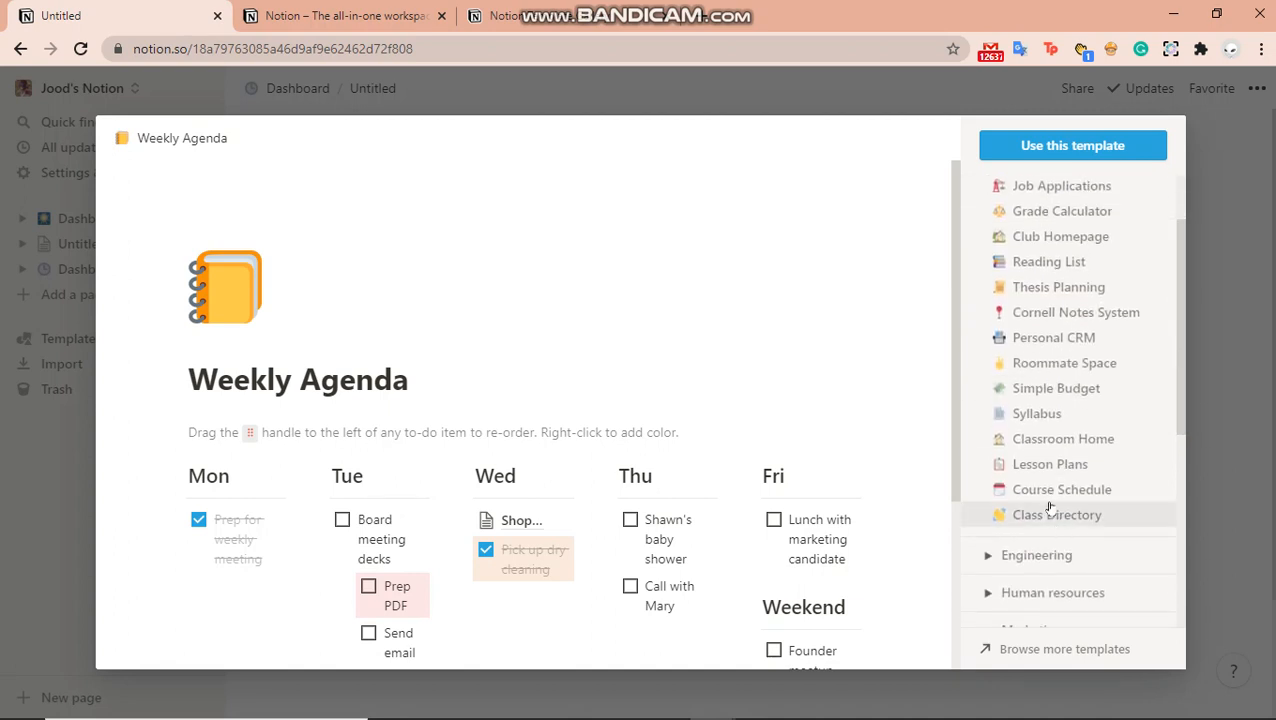
pyautogui.click(1045, 489)
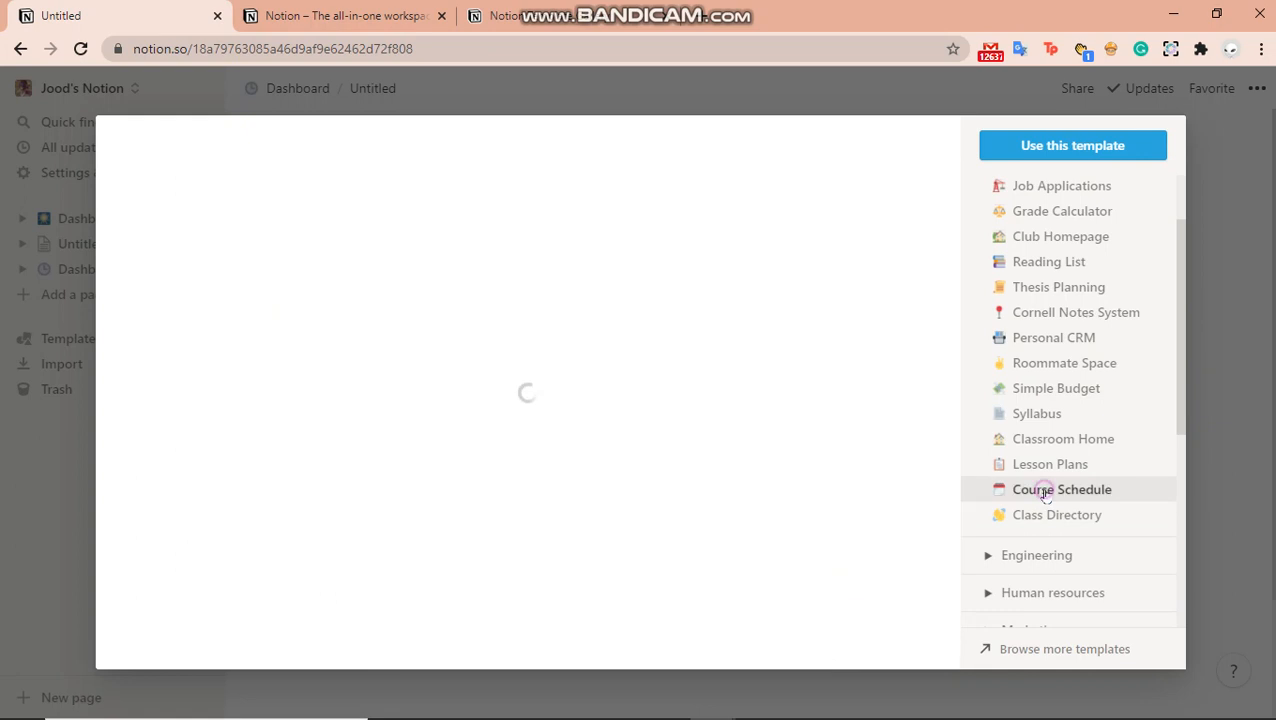
pyautogui.click(1016, 148)
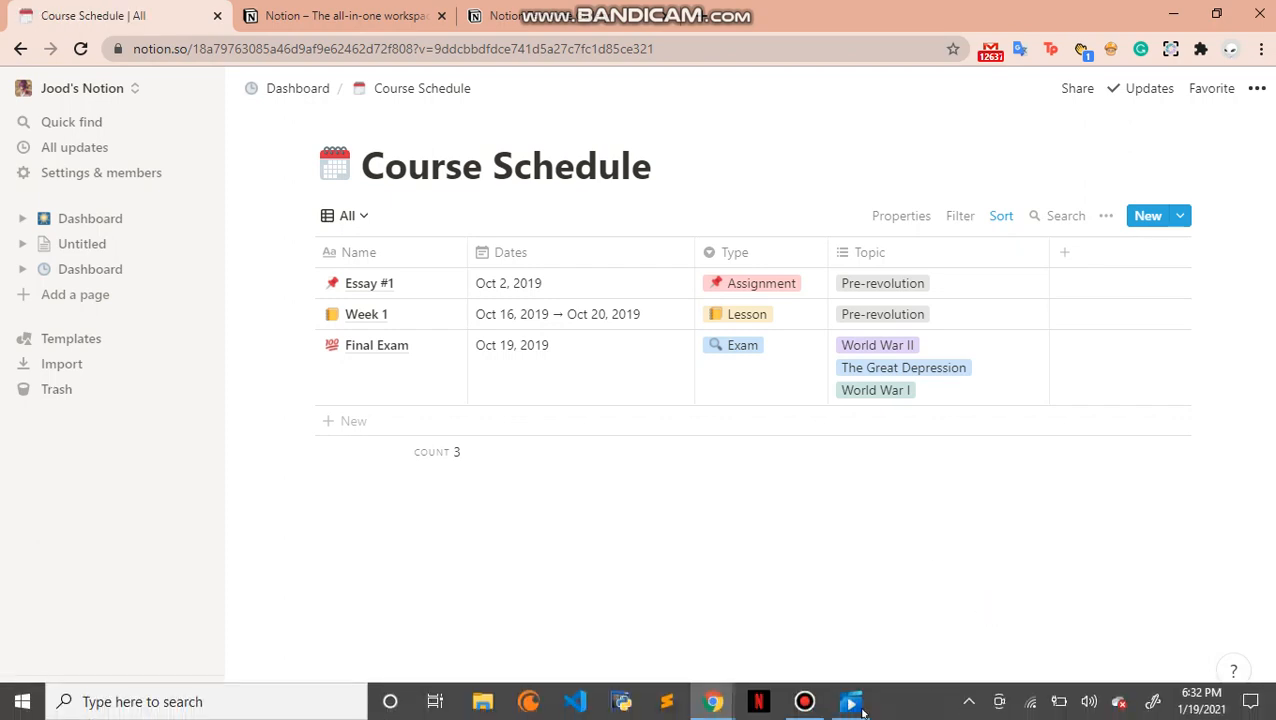
pyautogui.click(805, 701)
pyautogui.click(805, 701)
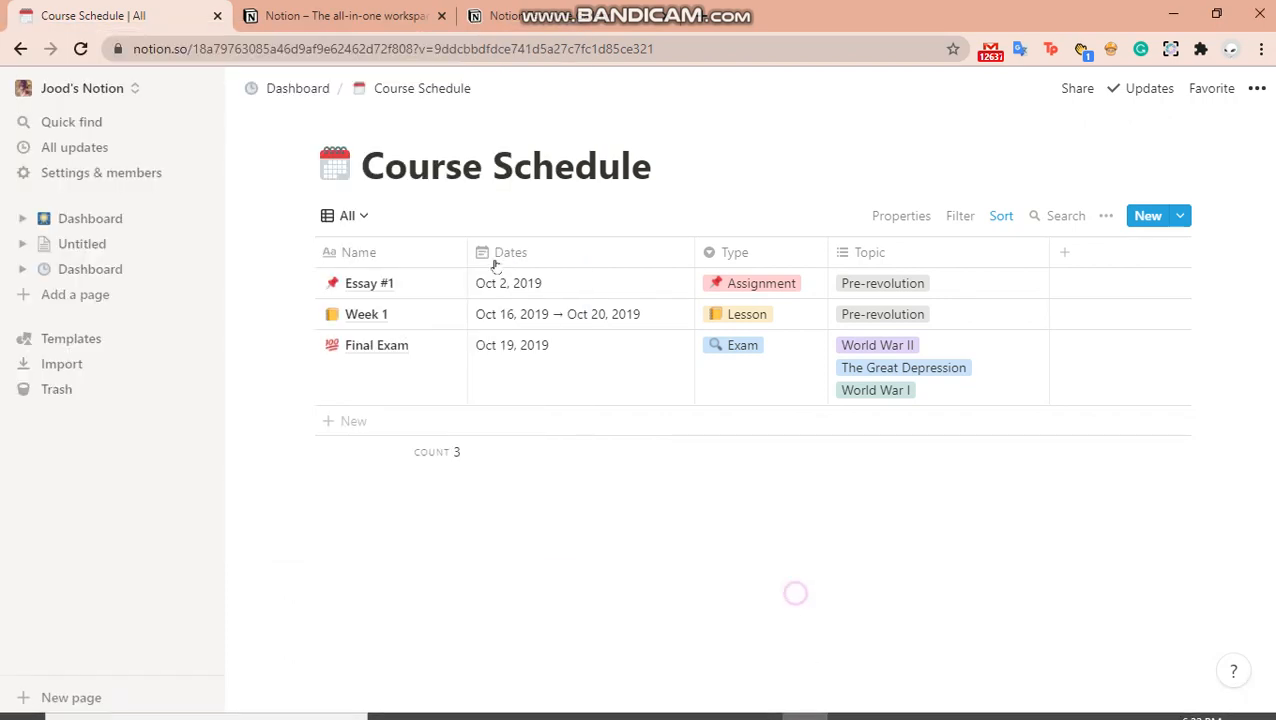
pyautogui.click(297, 88)
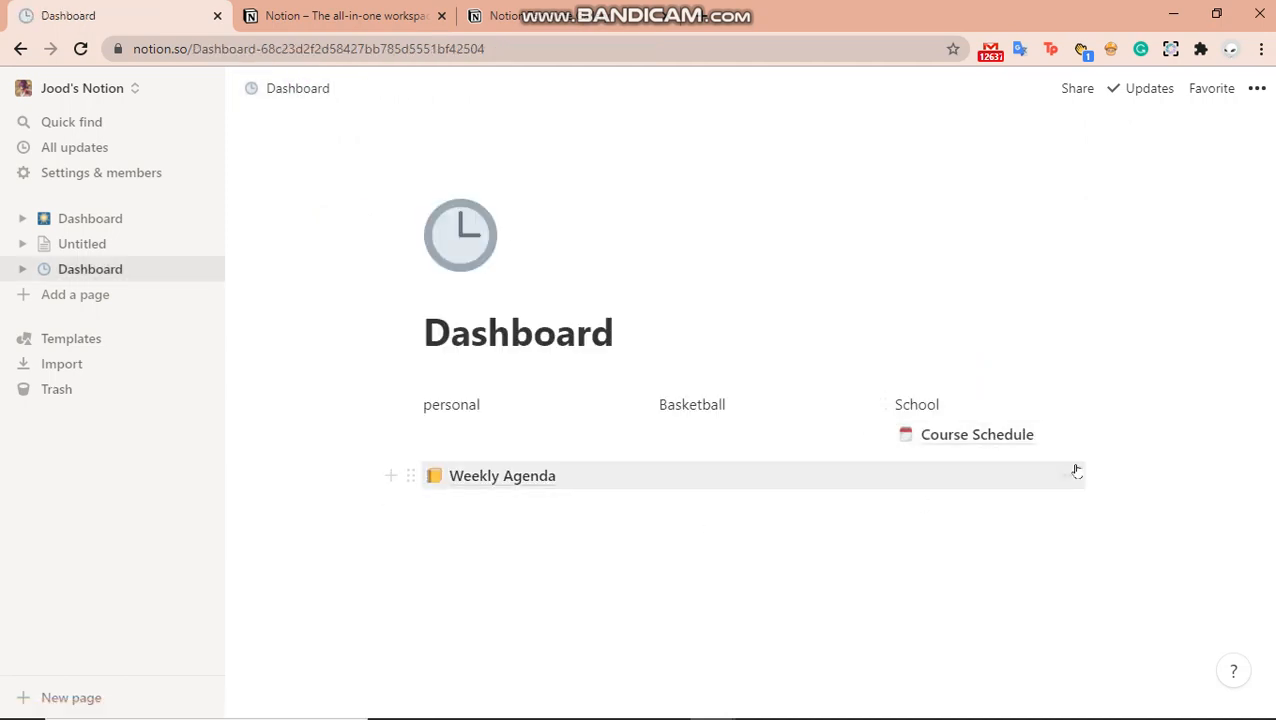
# Open the original mountain-cover Dashboard page from the sidebar
pyautogui.click(1068, 338)
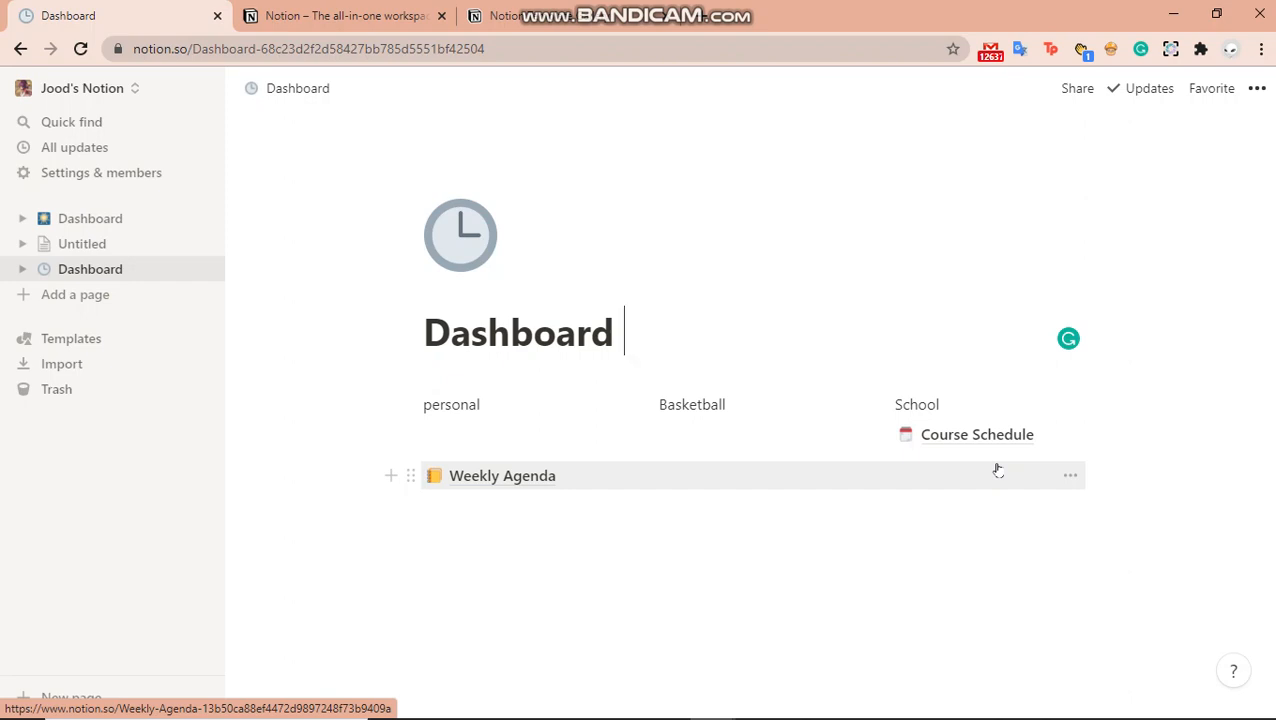
pyautogui.click(150, 232)
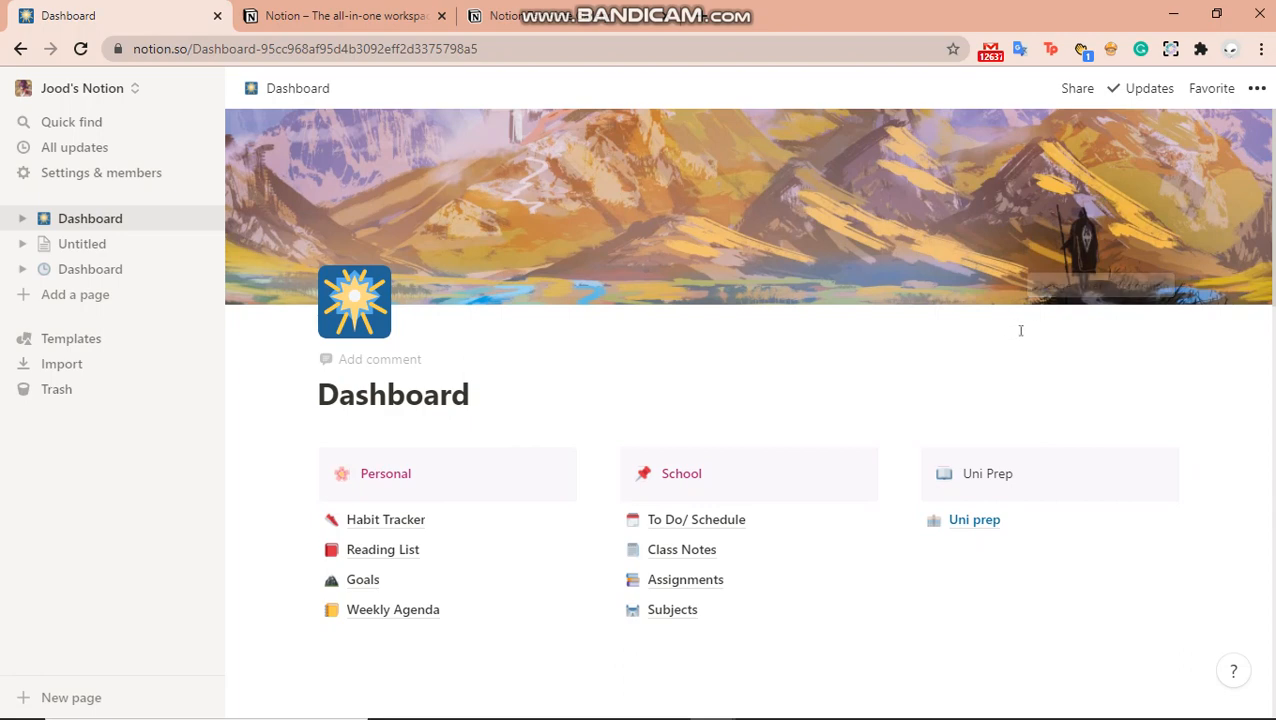
pyautogui.scroll(-3, 748, 413)
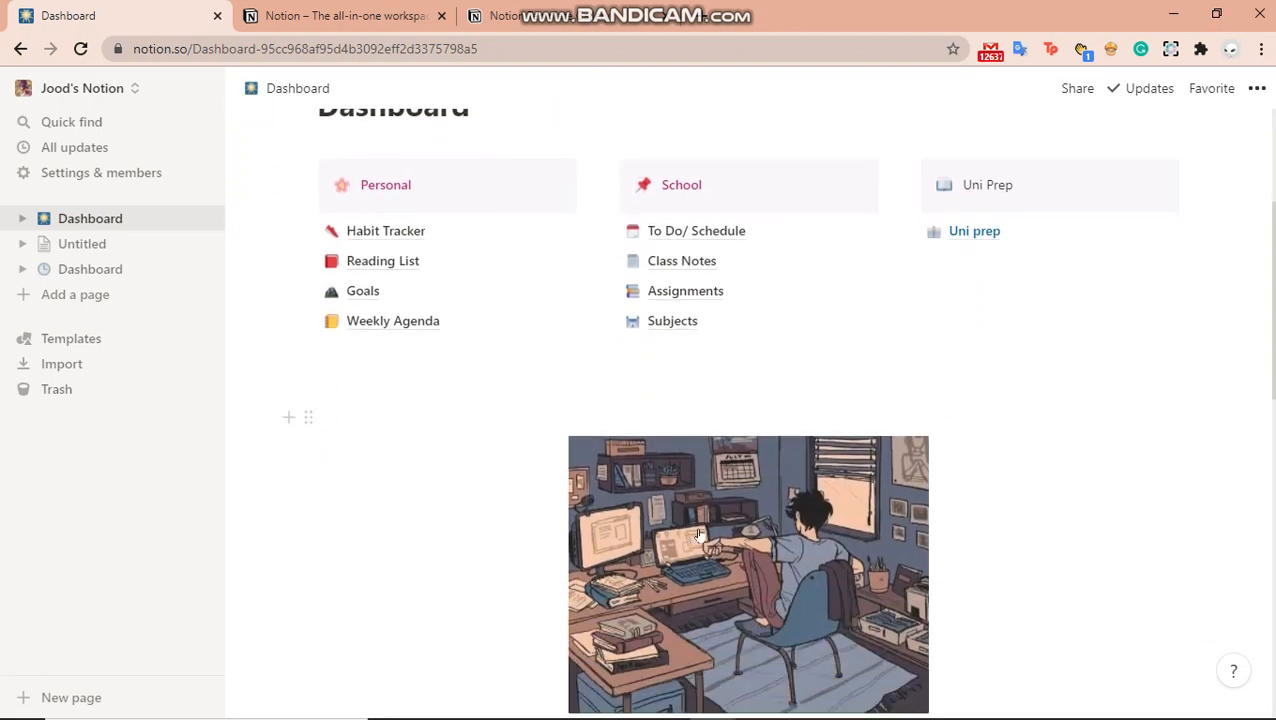
pyautogui.moveTo(700, 537)
pyautogui.scroll(-3, 1259, 328)
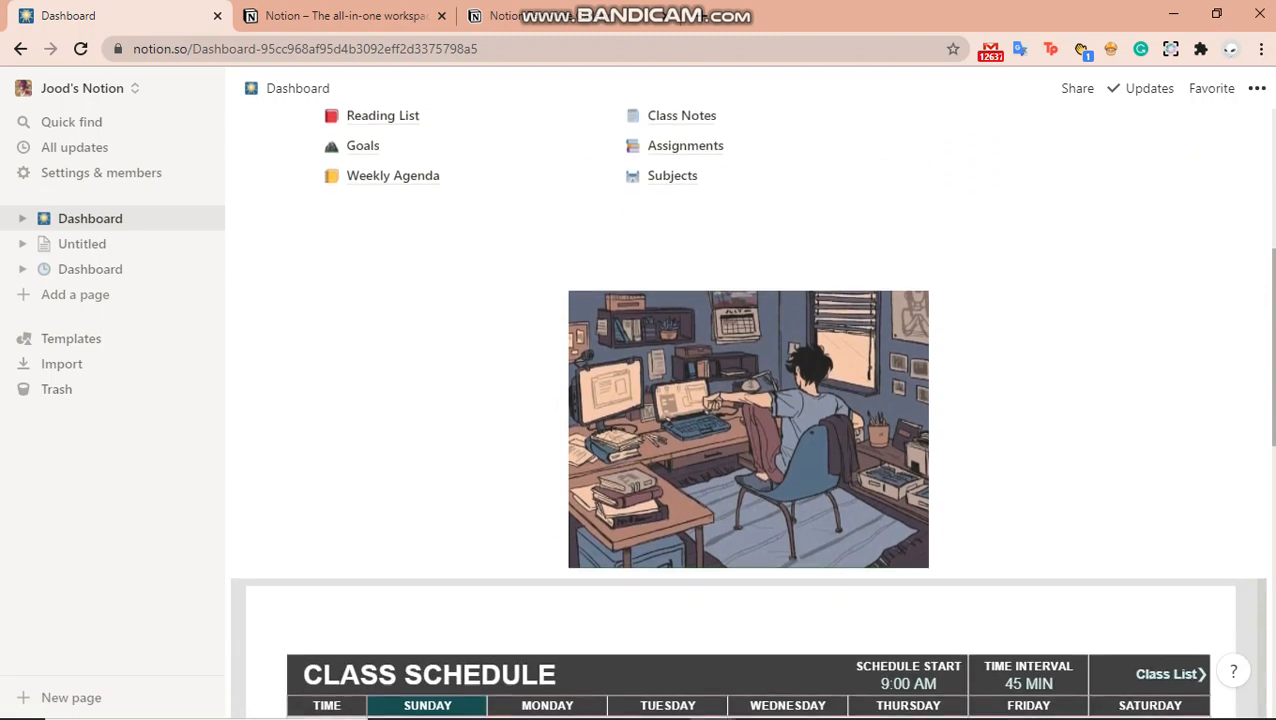
pyautogui.scroll(5, 750, 413)
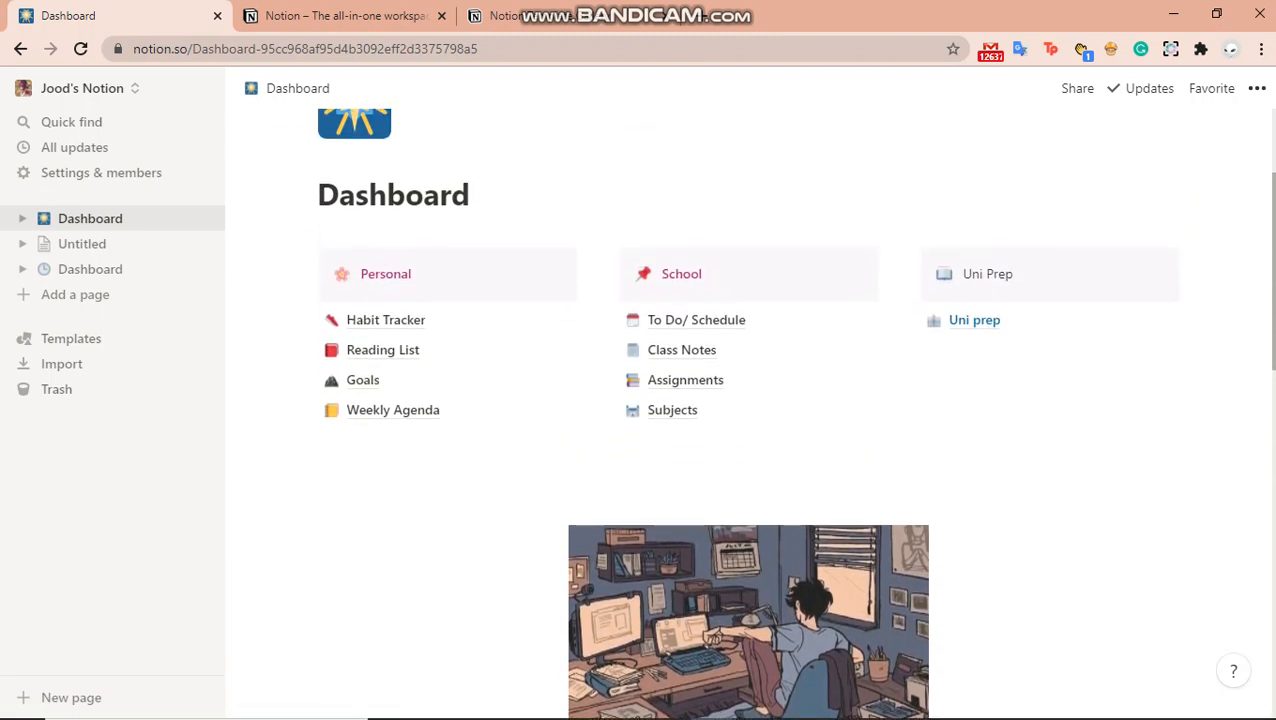
pyautogui.scroll(3, 818, 287)
pyautogui.scroll(-1, 818, 287)
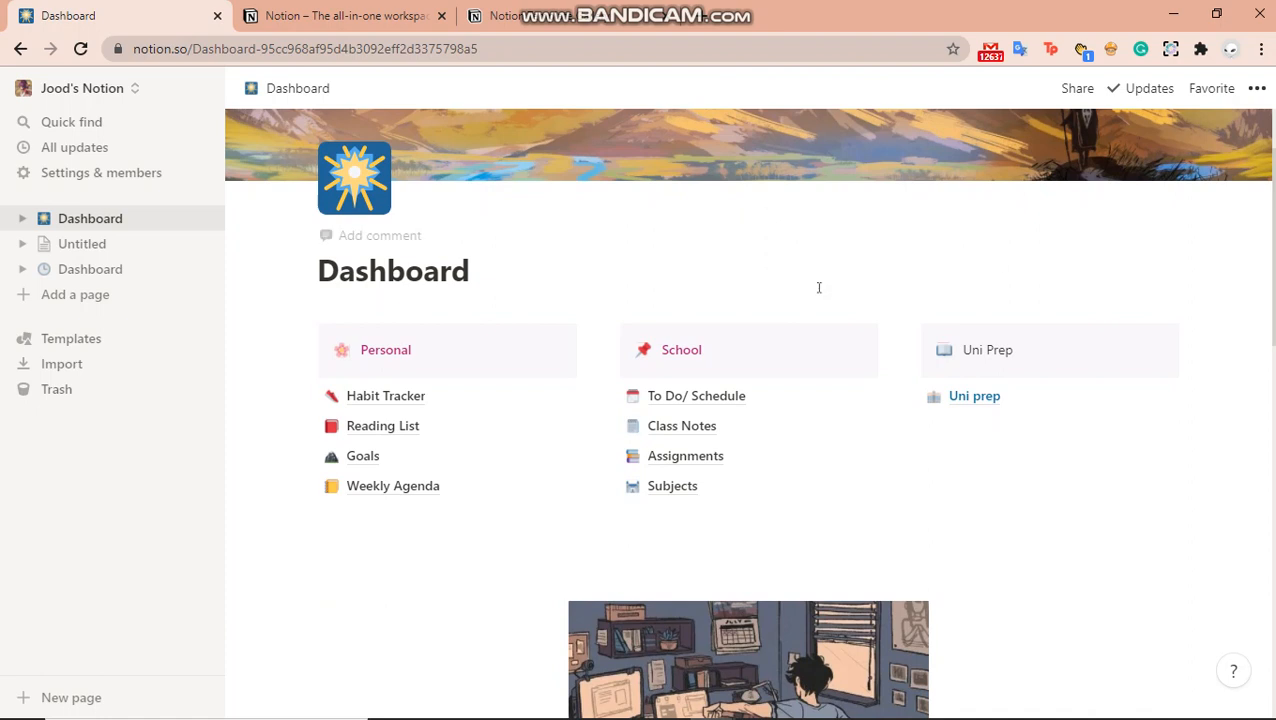
pyautogui.click(660, 398)
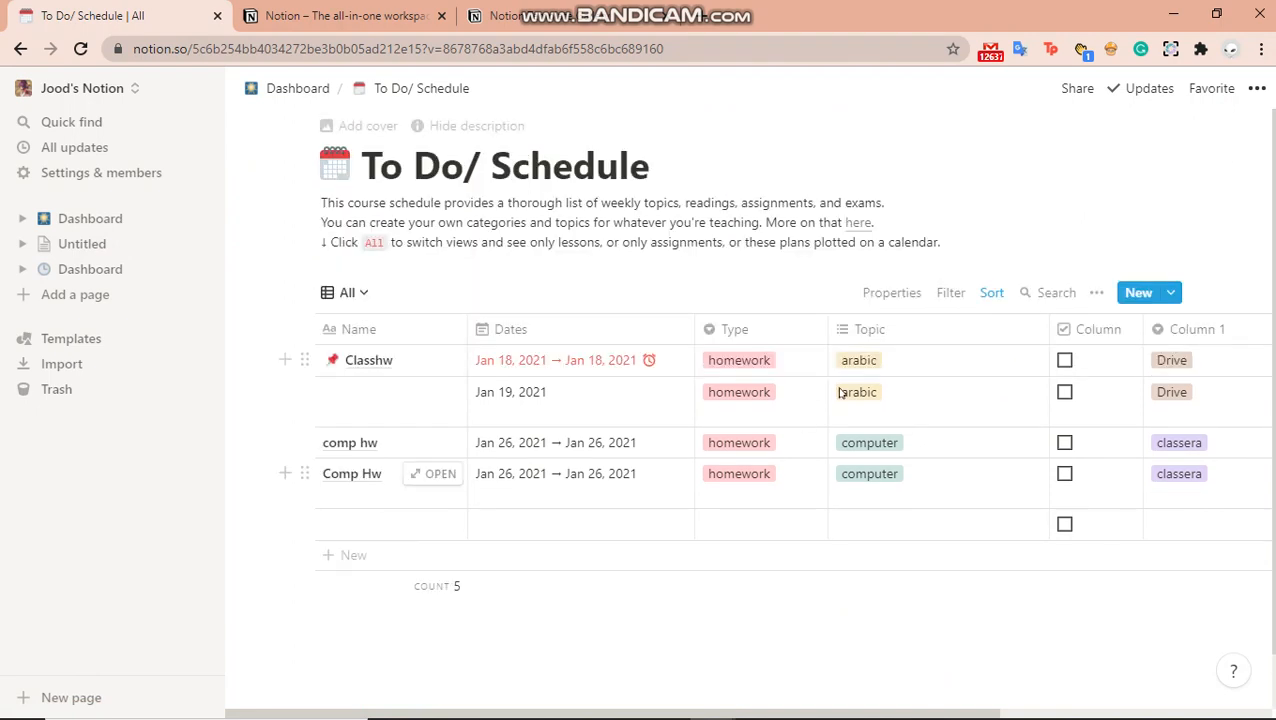
pyautogui.click(288, 92)
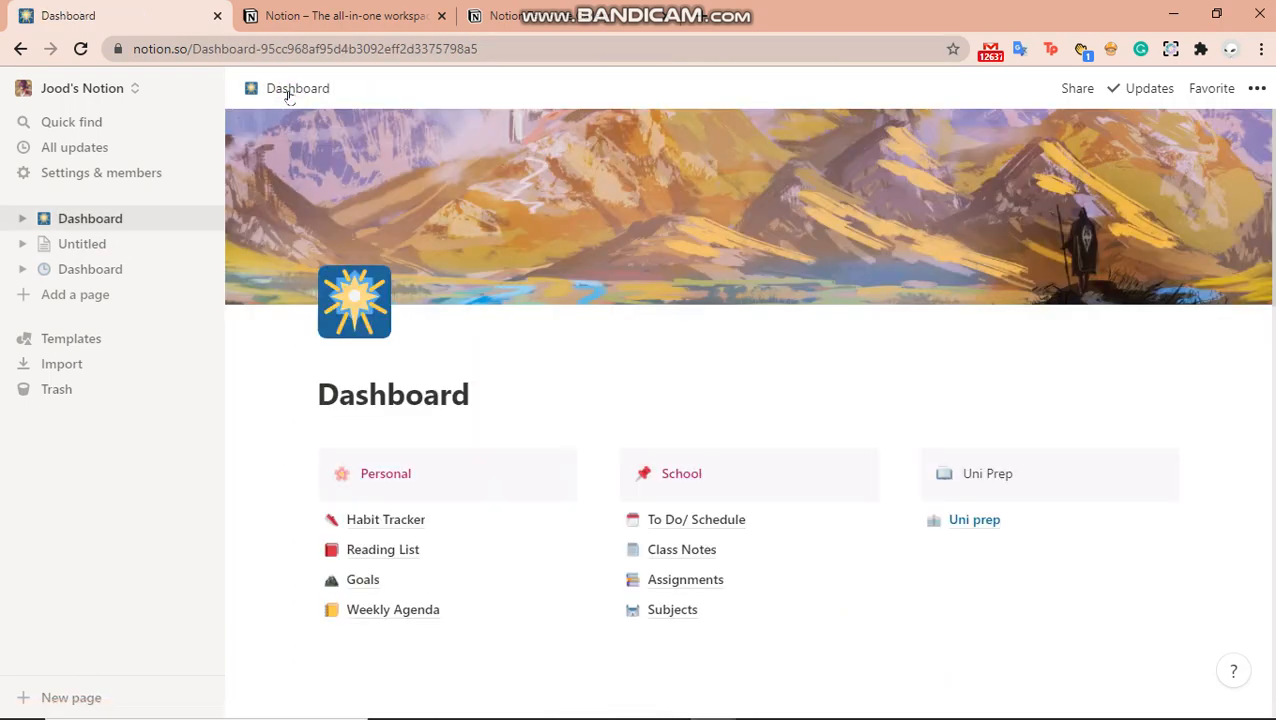
pyautogui.scroll(-3, 730, 541)
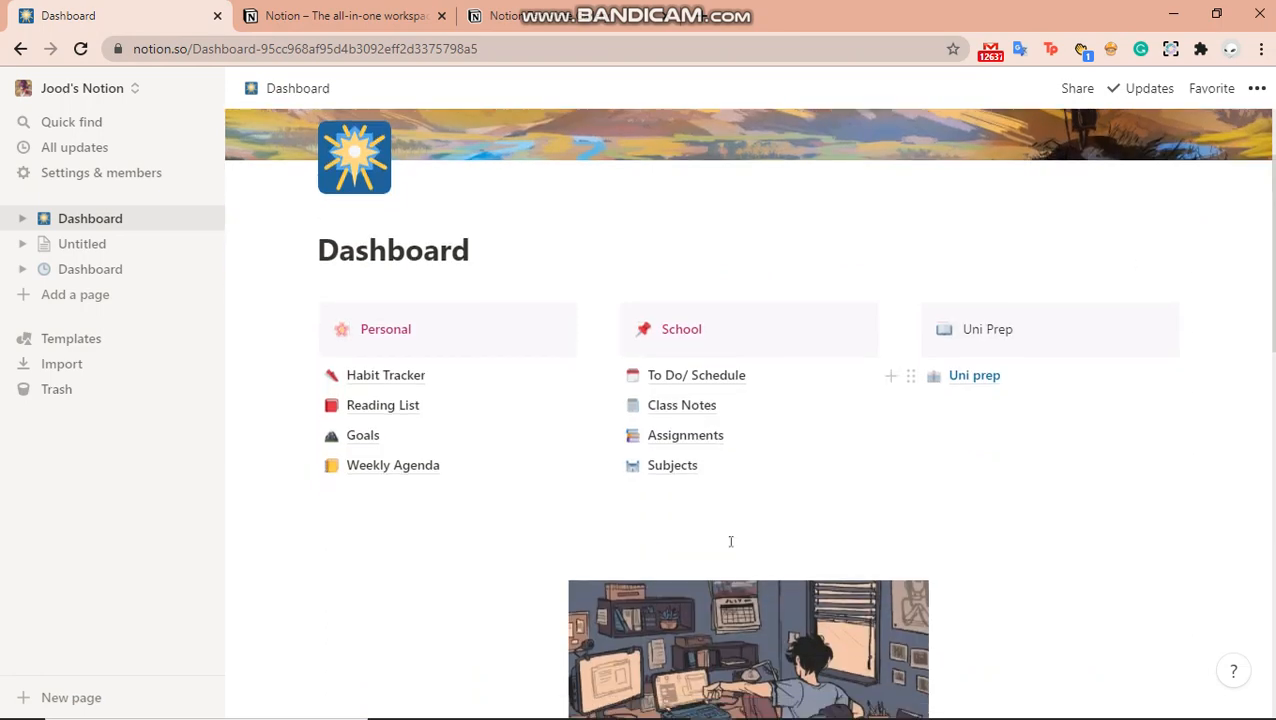
pyautogui.click(663, 405)
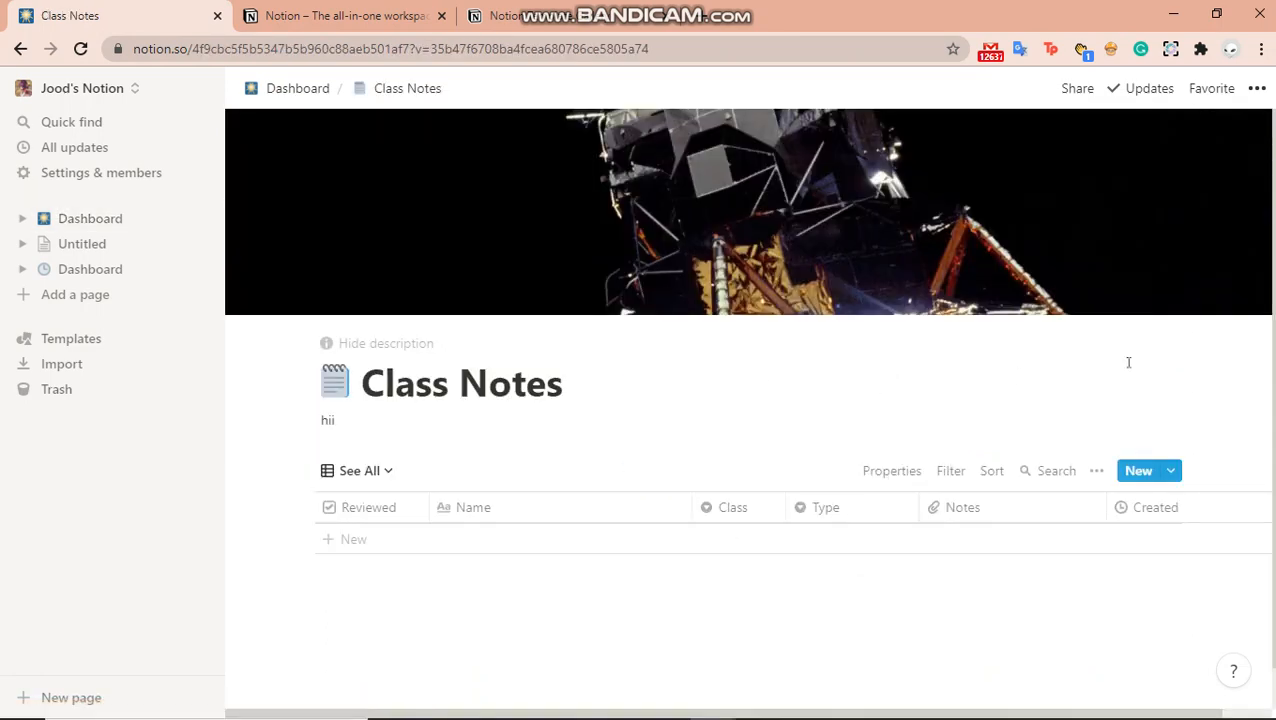
pyautogui.moveTo(1273, 364); pyautogui.dragTo(1273, 408)
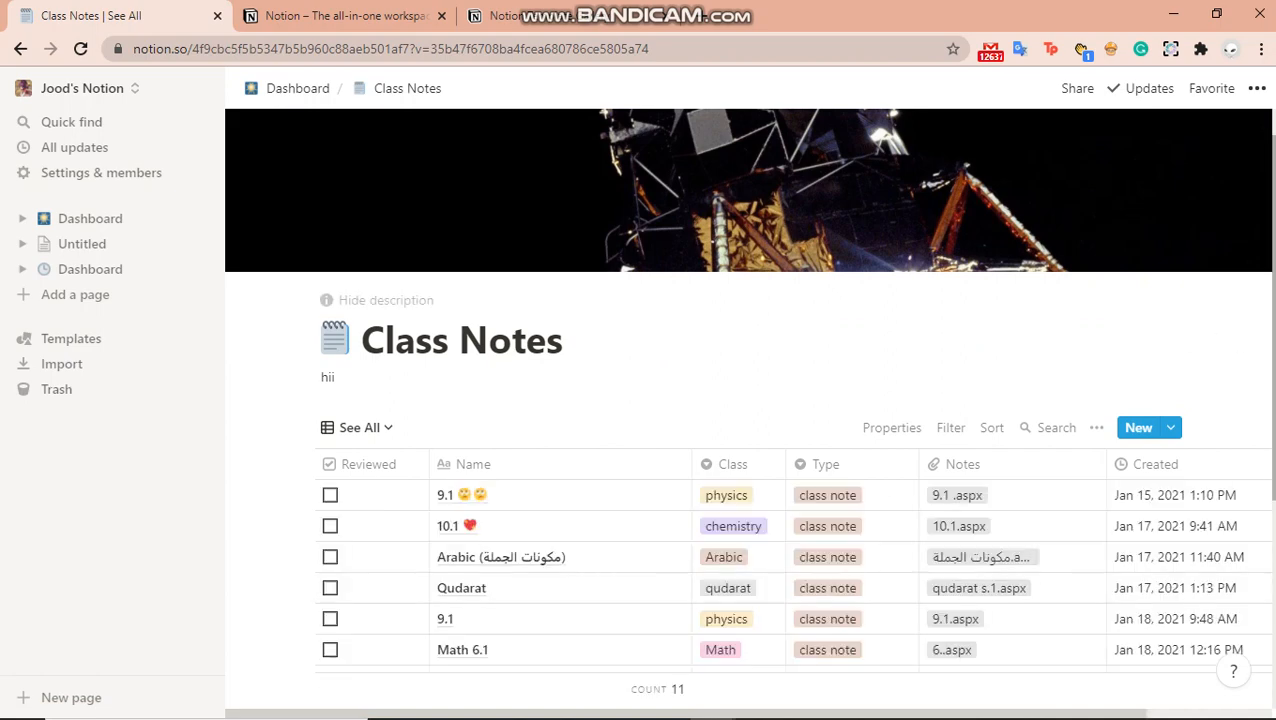
pyautogui.scroll(-5, 640, 400)
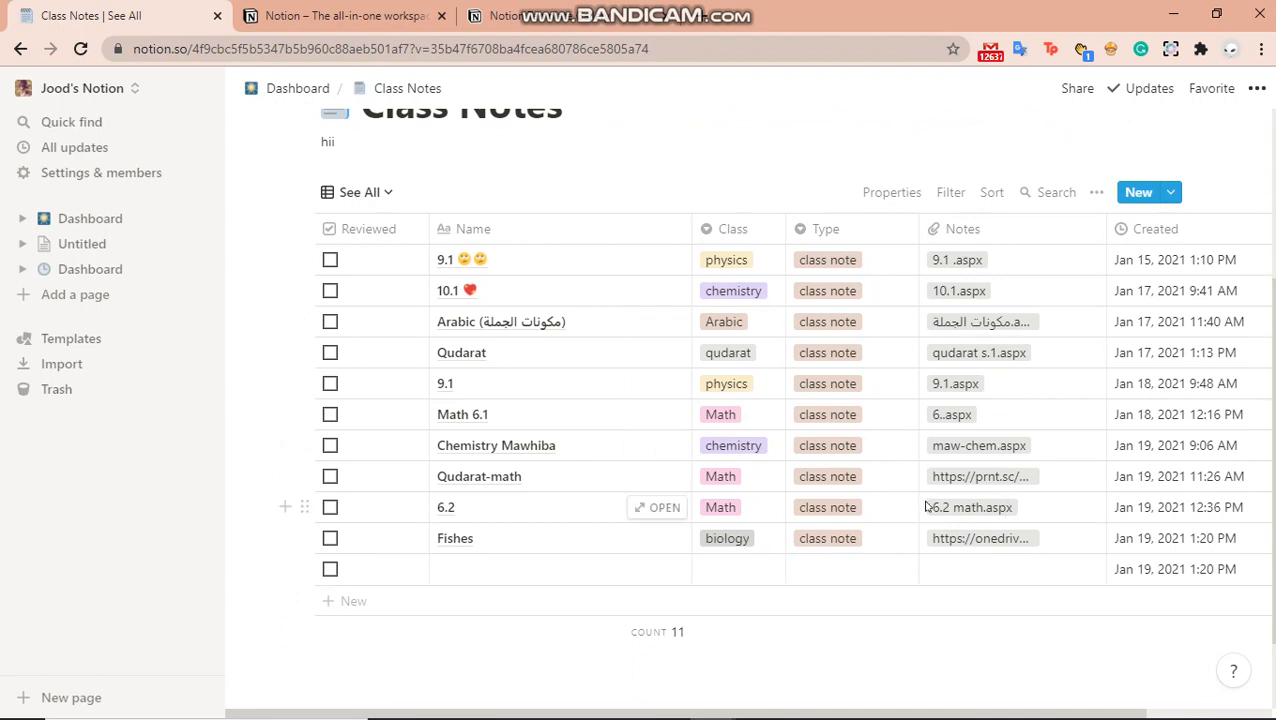
pyautogui.click(295, 90)
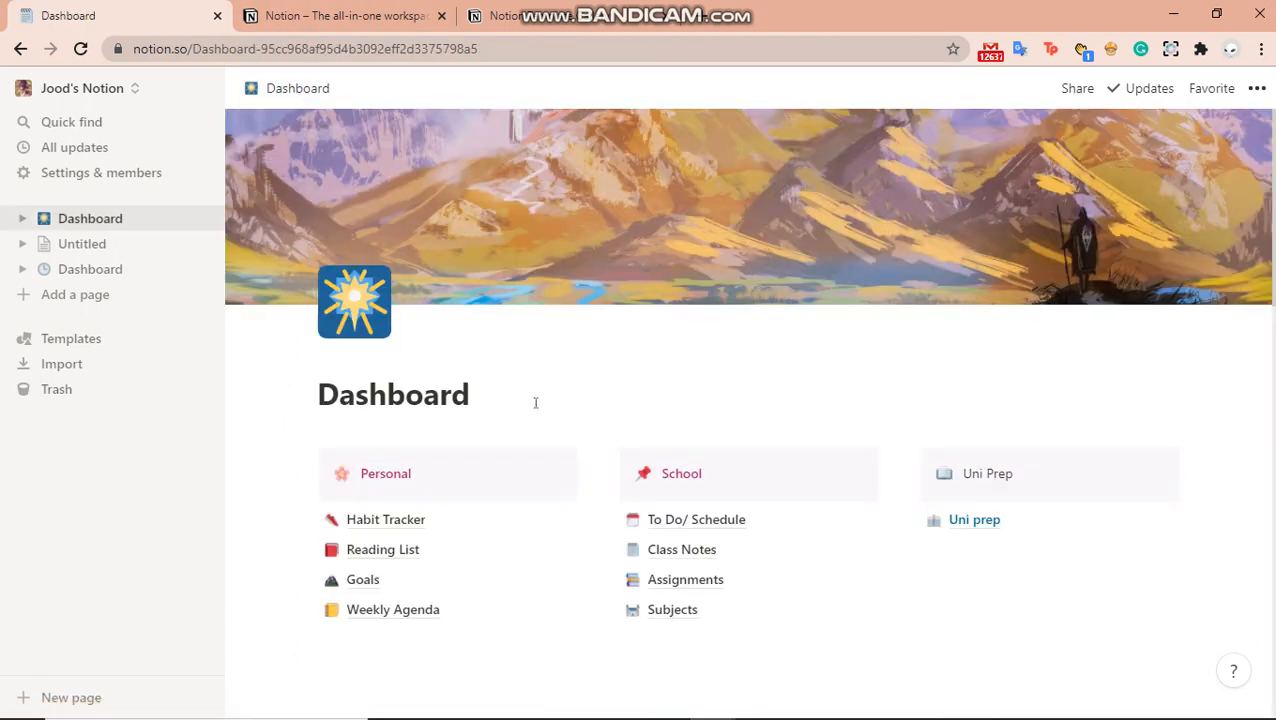
pyautogui.click(664, 611)
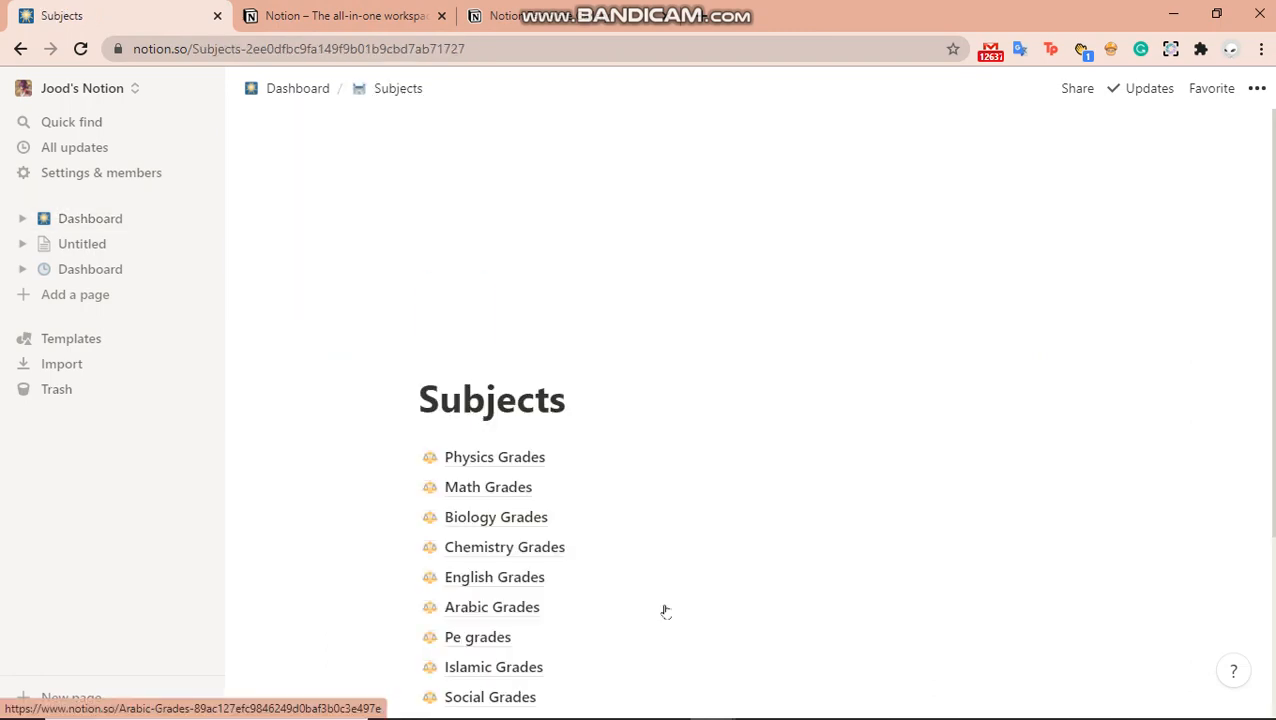
pyautogui.click(474, 460)
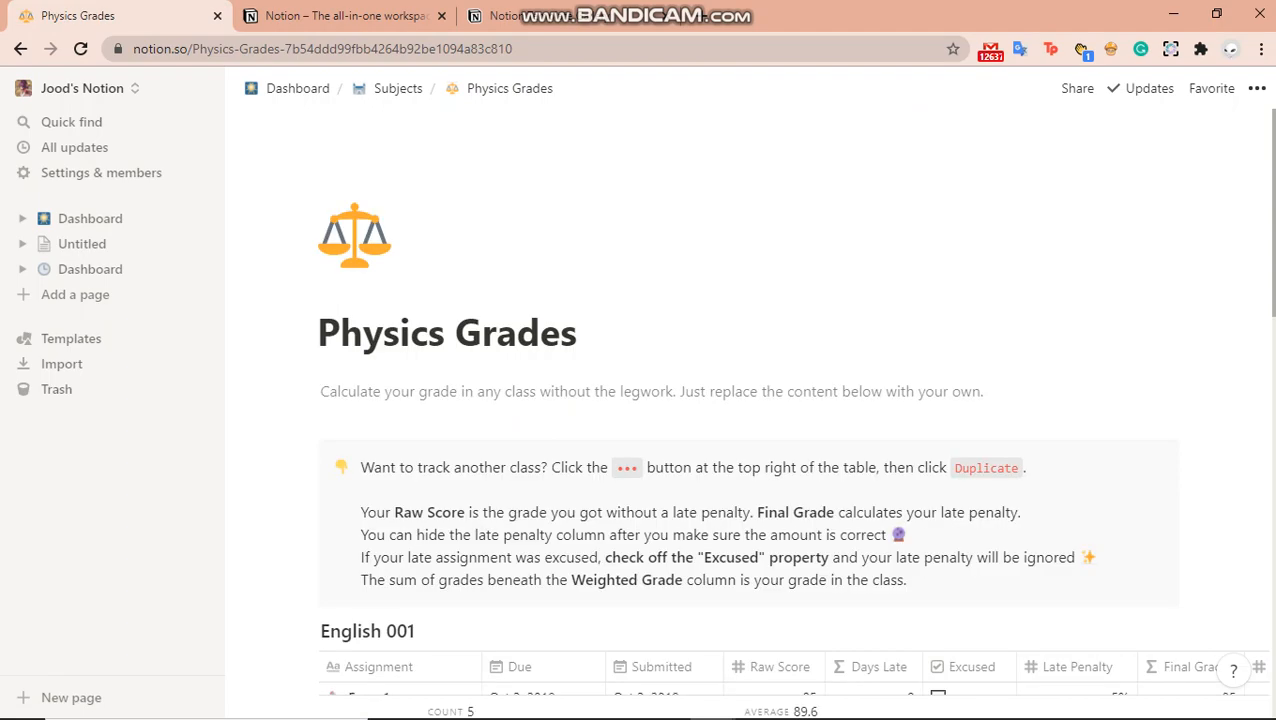
pyautogui.scroll(-3, 750, 400)
pyautogui.scroll(2, 750, 400)
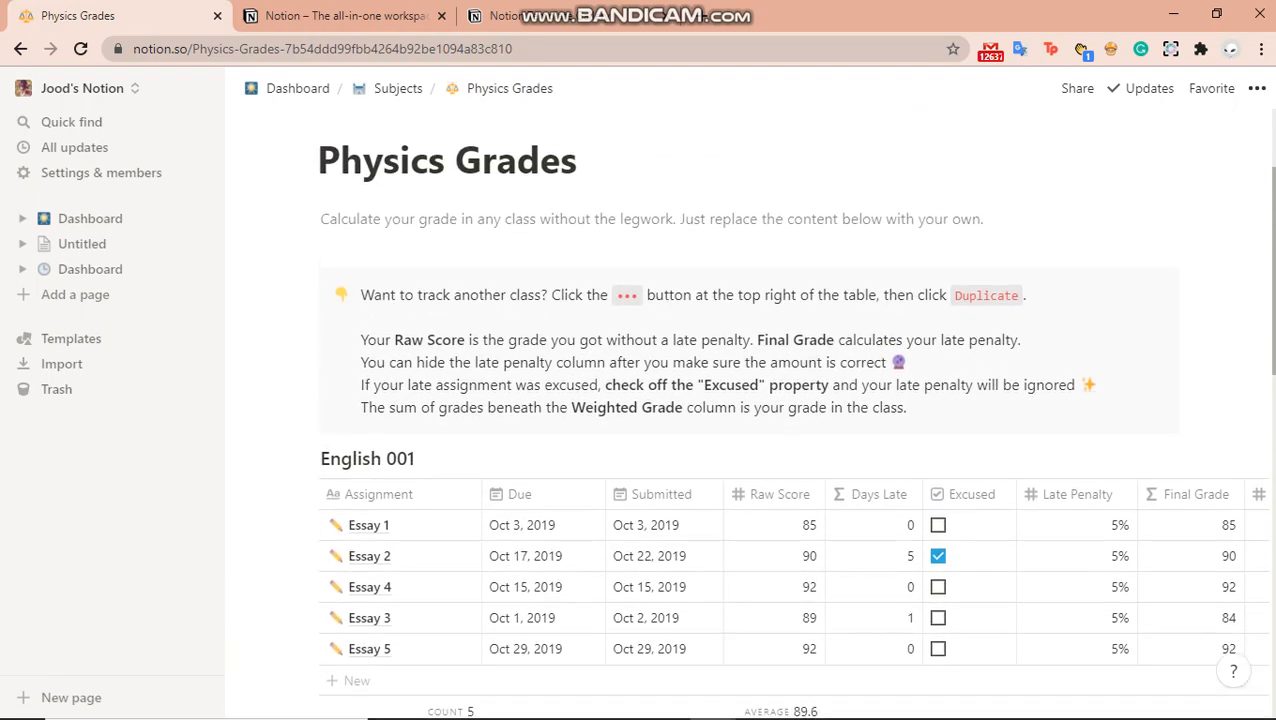
pyautogui.scroll(-6, 817, 332)
pyautogui.scroll(7, 817, 332)
pyautogui.scroll(-2, 817, 332)
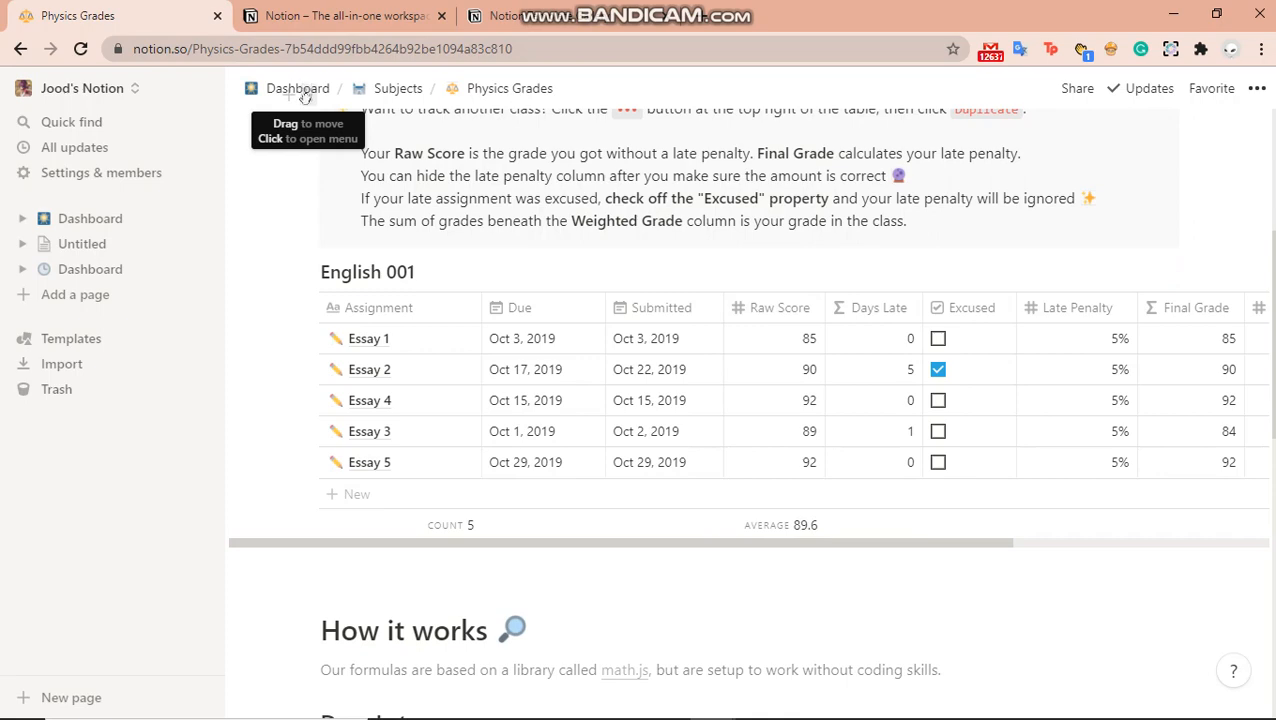
pyautogui.click(276, 95)
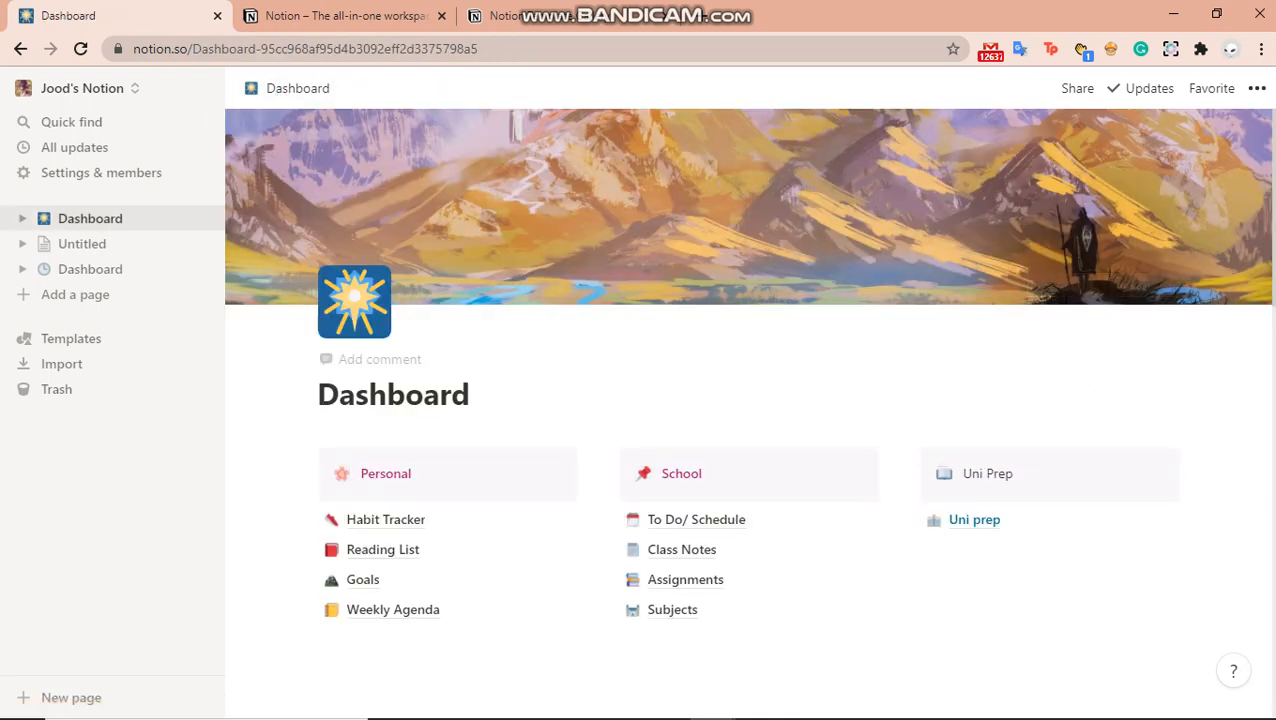
pyautogui.scroll(-5, 639, 192)
pyautogui.scroll(2, 639, 192)
pyautogui.scroll(-1, 640, 607)
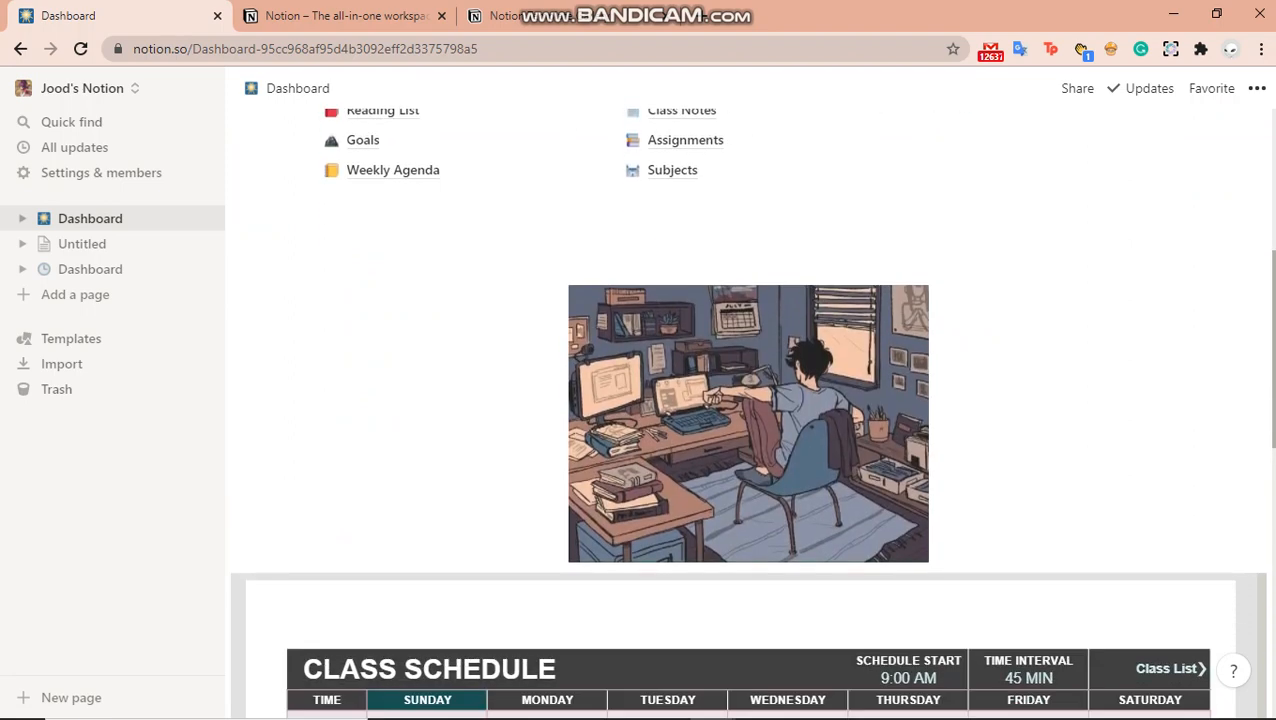
pyautogui.scroll(4, 640, 607)
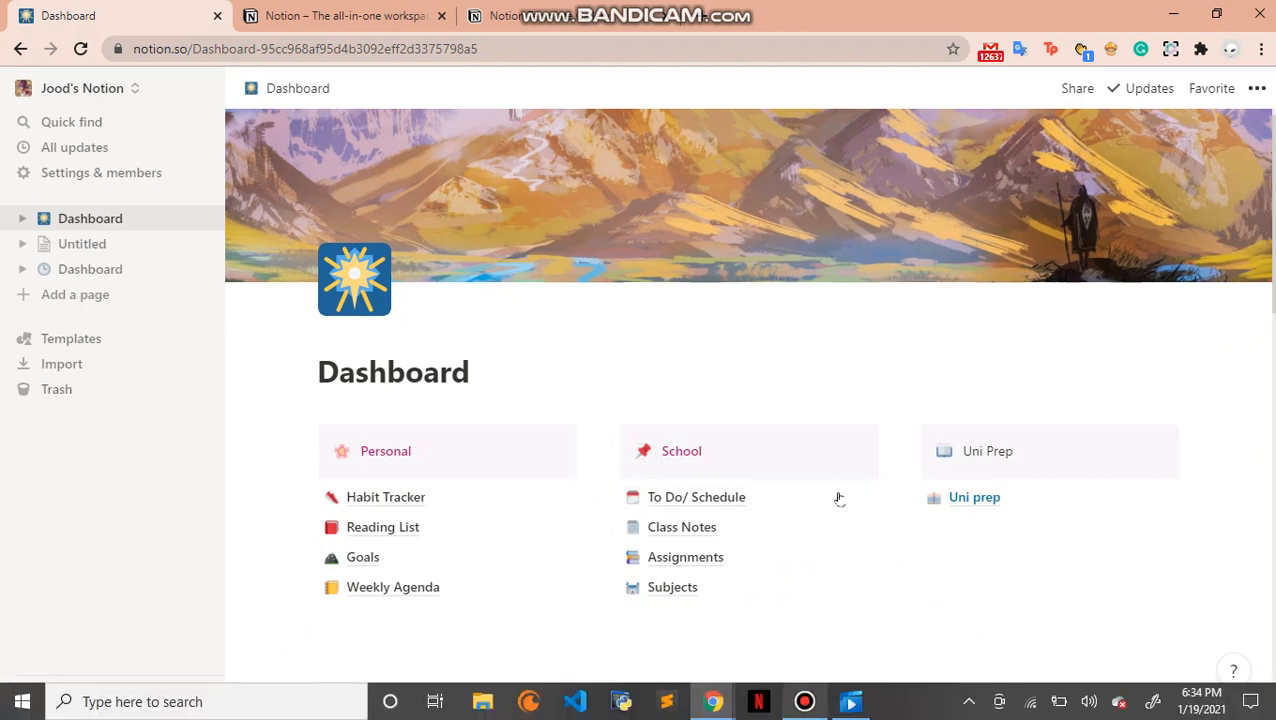
pyautogui.click(395, 533)
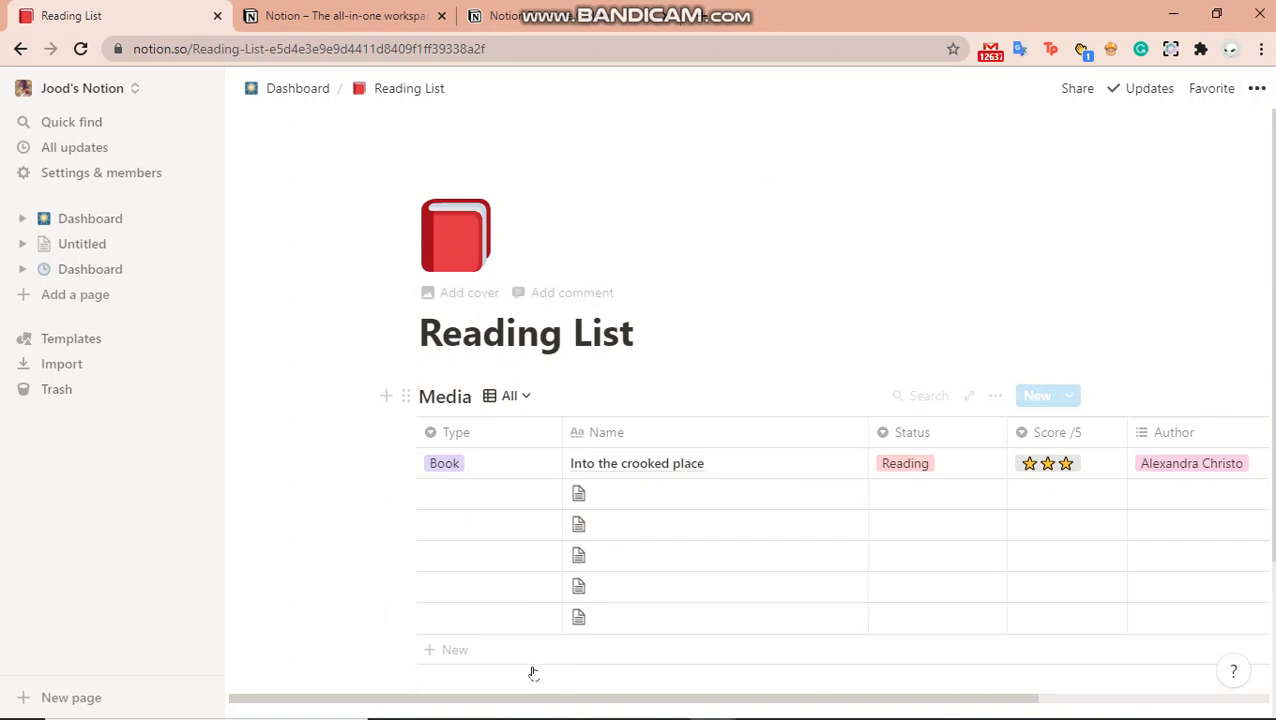
pyautogui.click(521, 398)
pyautogui.click(292, 95)
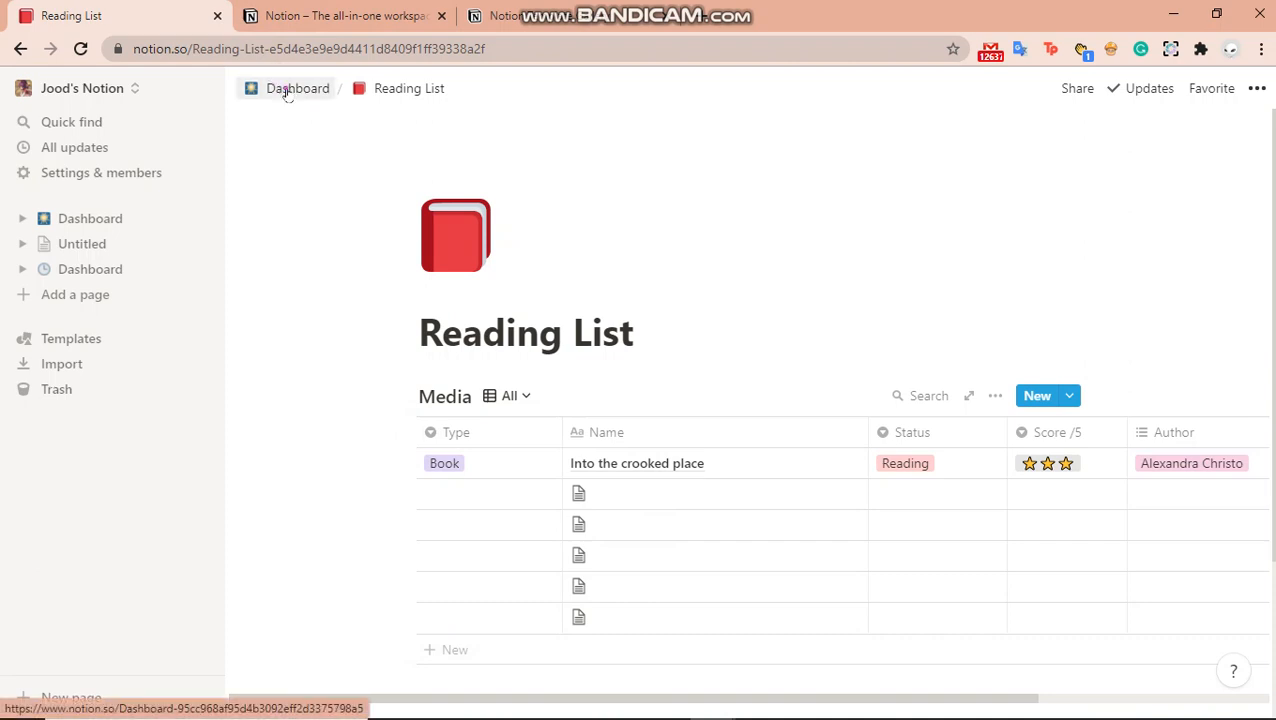
pyautogui.click(287, 92)
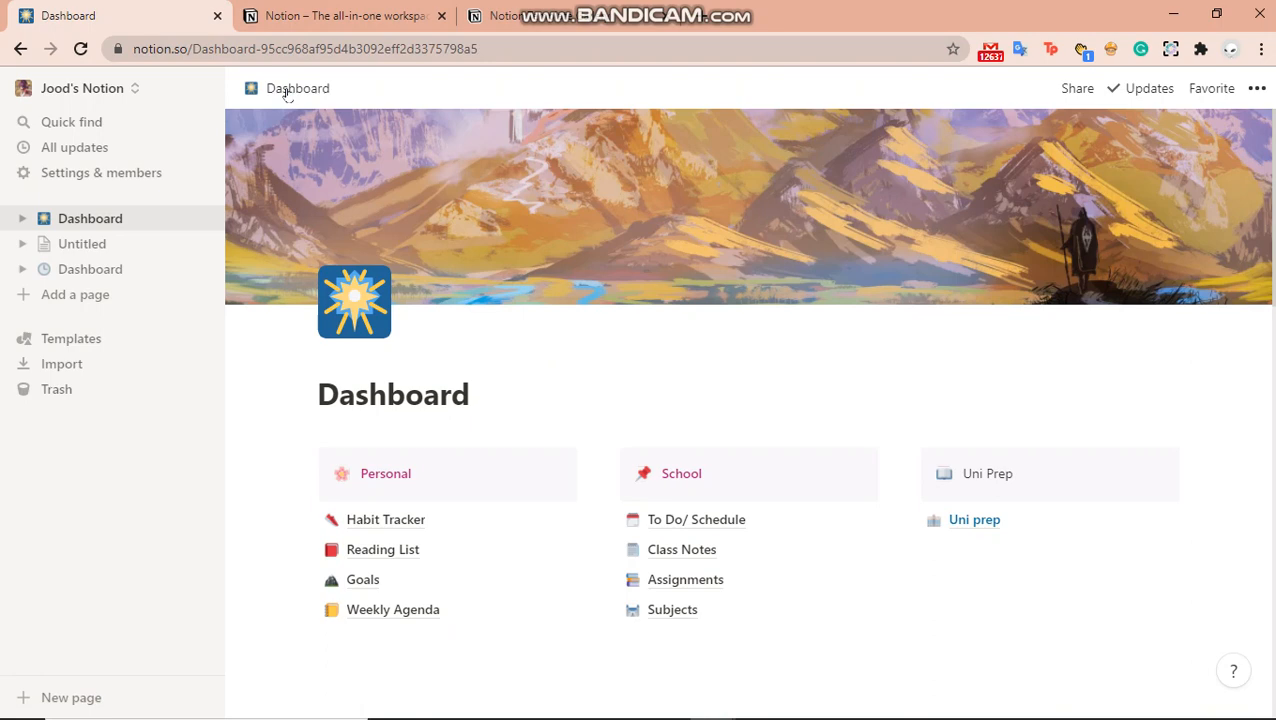
pyautogui.click(113, 245)
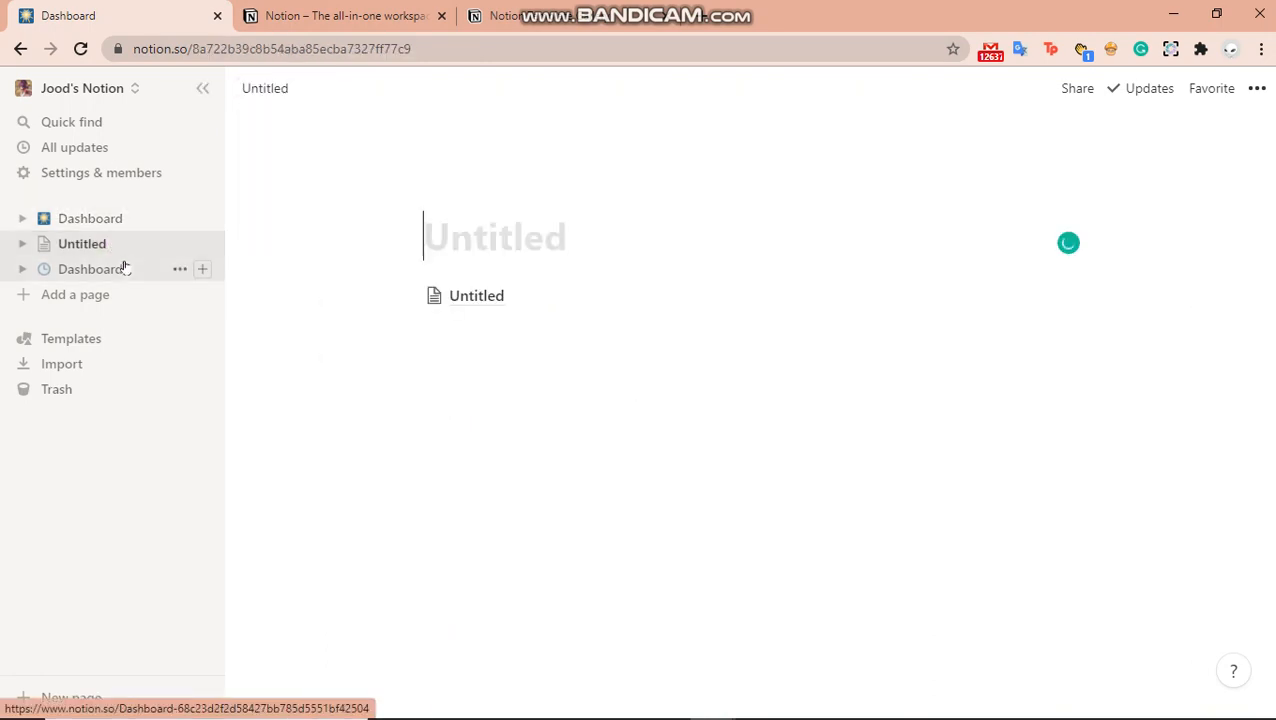
pyautogui.click(123, 267)
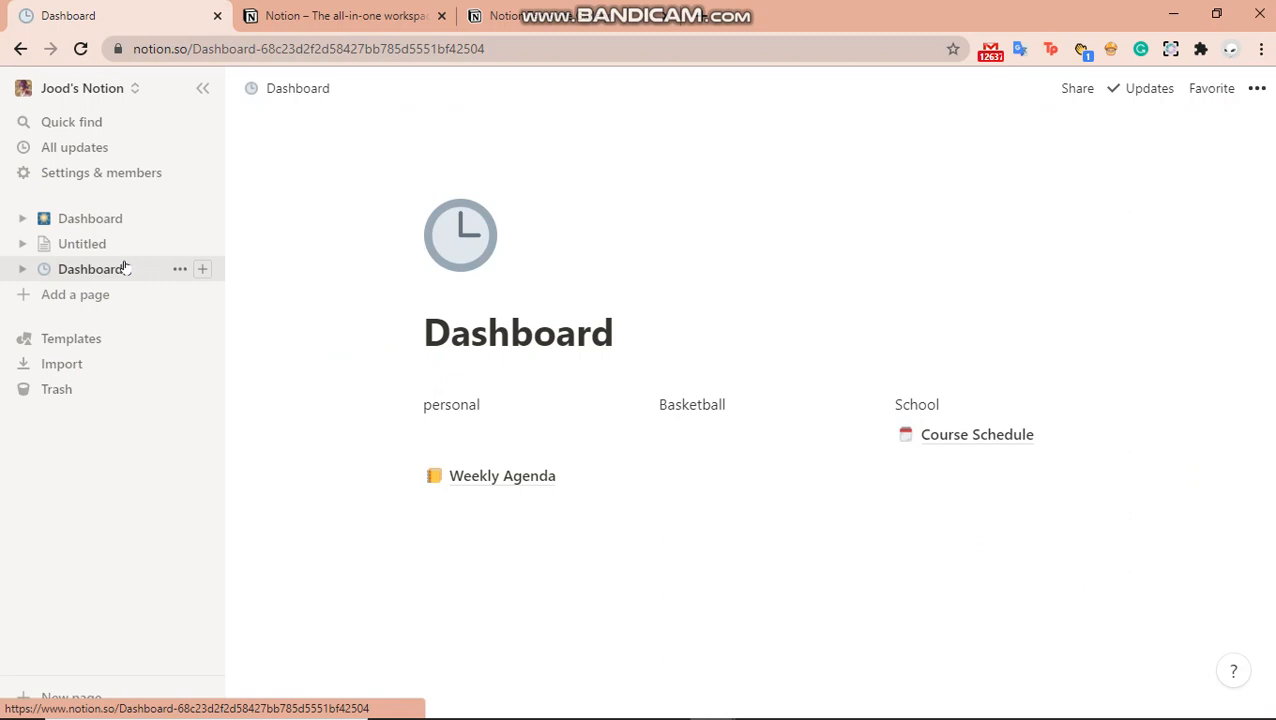
pyautogui.click(101, 225)
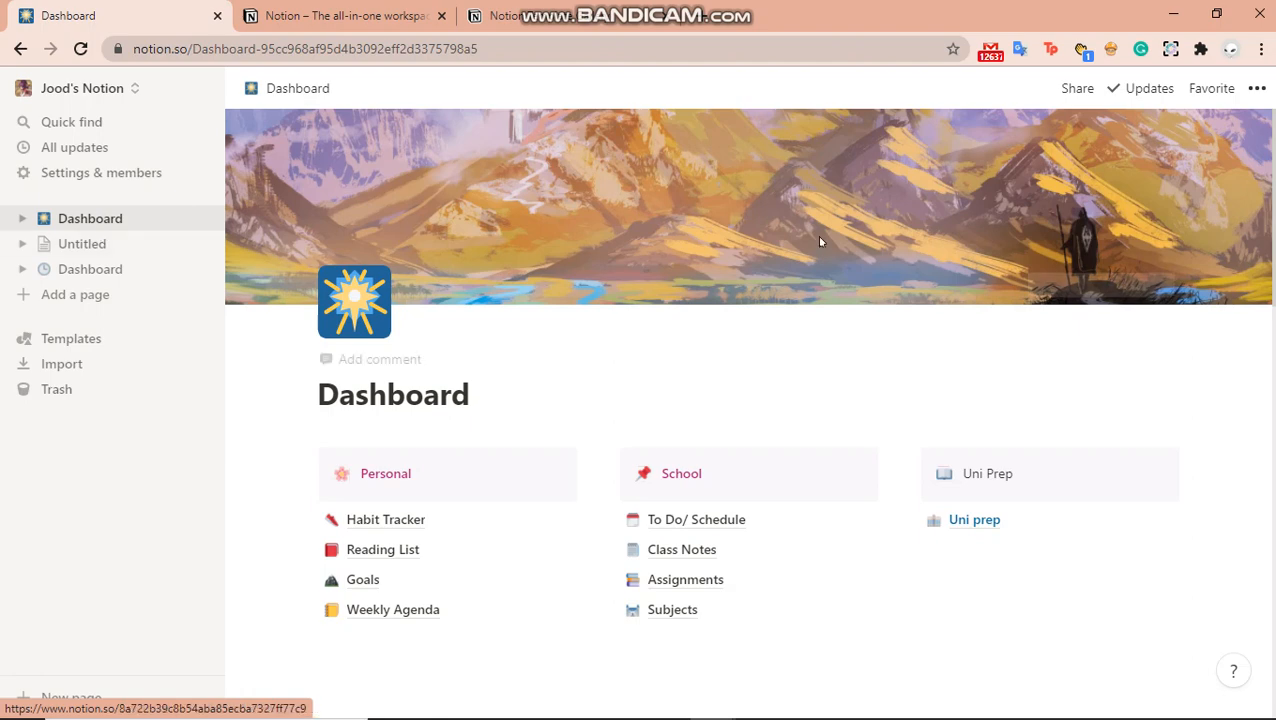
pyautogui.scroll(-1, 748, 450)
pyautogui.scroll(1, 748, 413)
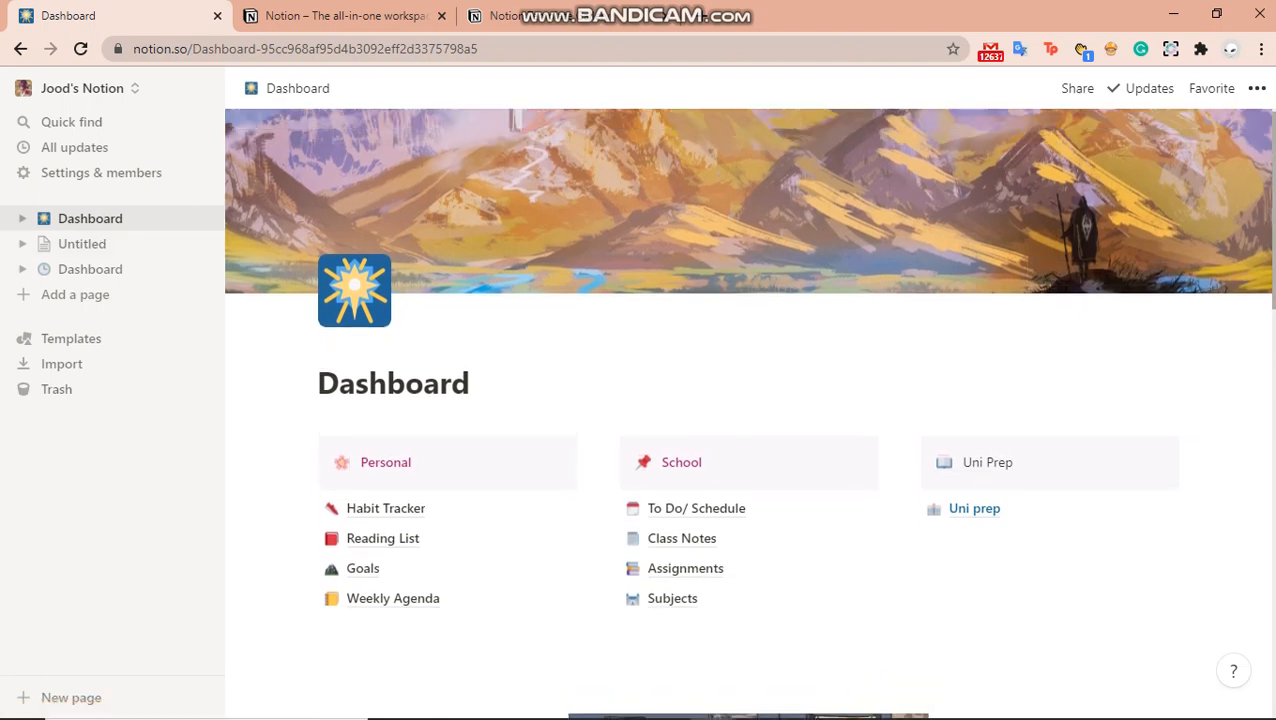